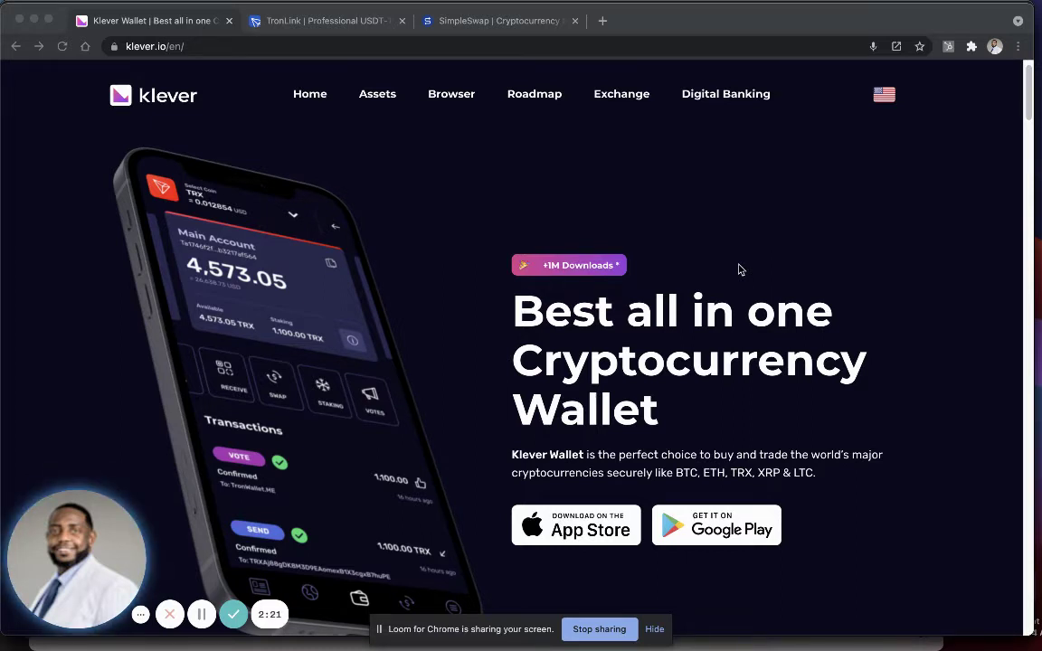
# Switch to the Klever wallet app, open its portfolio and search the coins for trx
pyautogui.moveTo(739, 638)
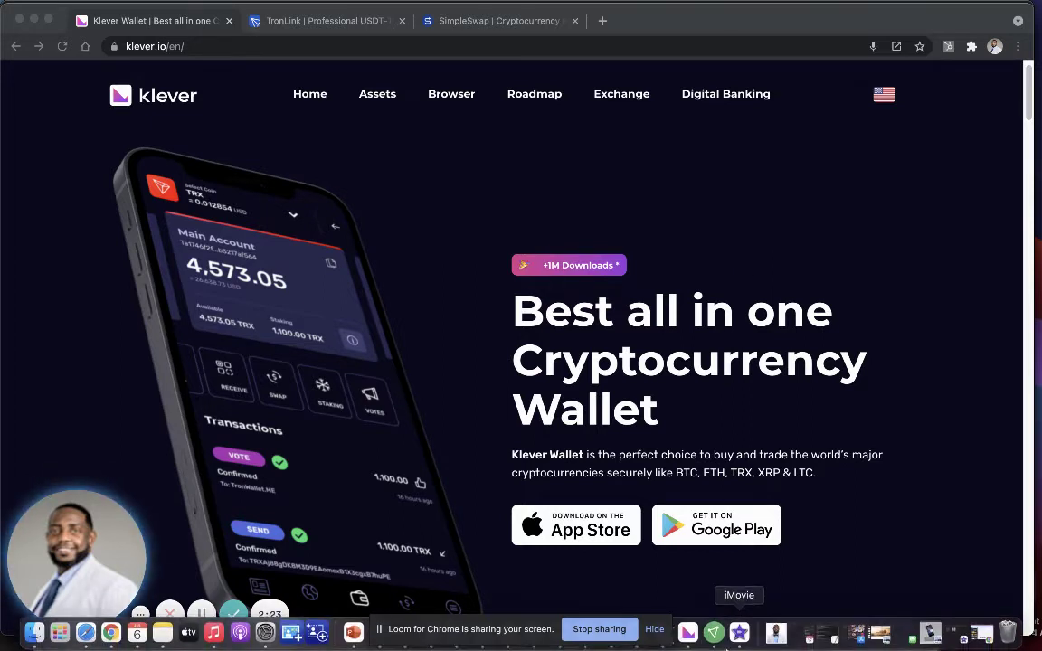
pyautogui.click(688, 631)
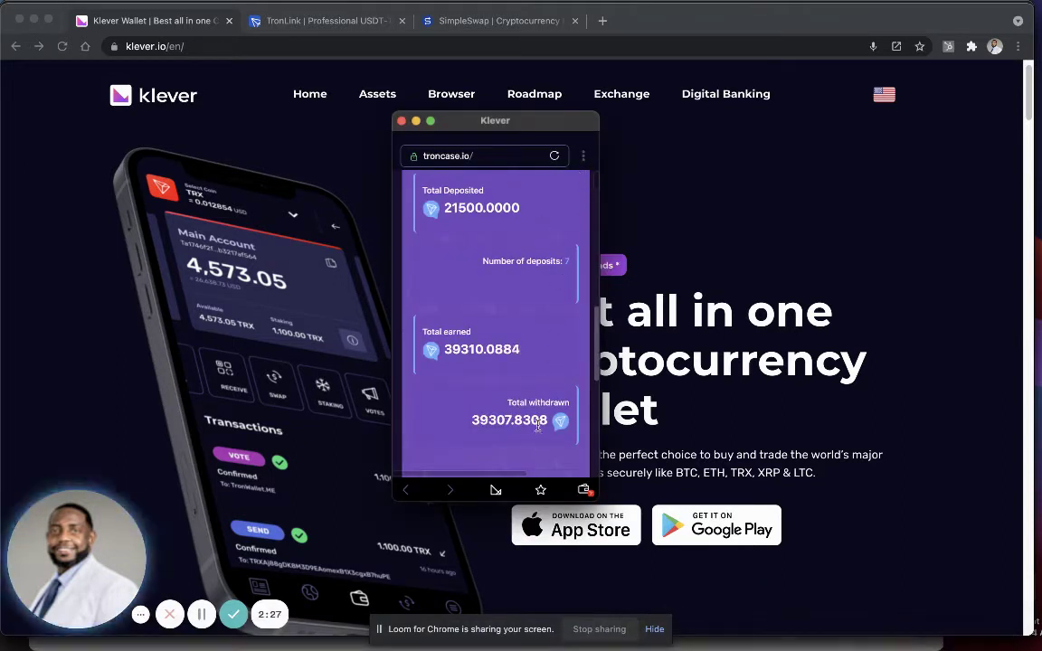
pyautogui.click(495, 491)
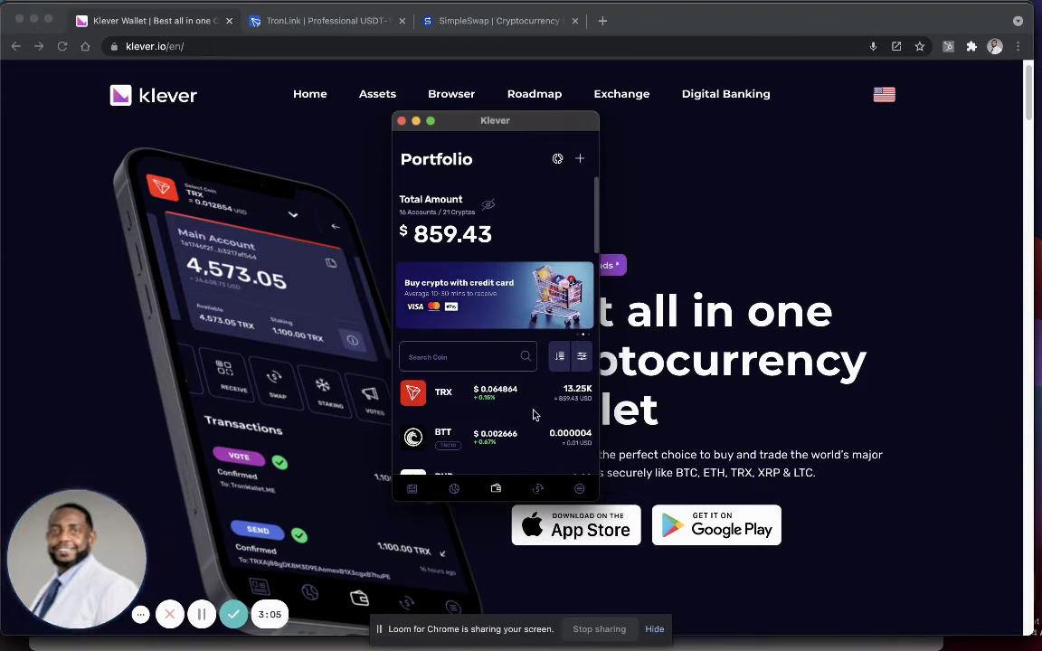
pyautogui.click(451, 363)
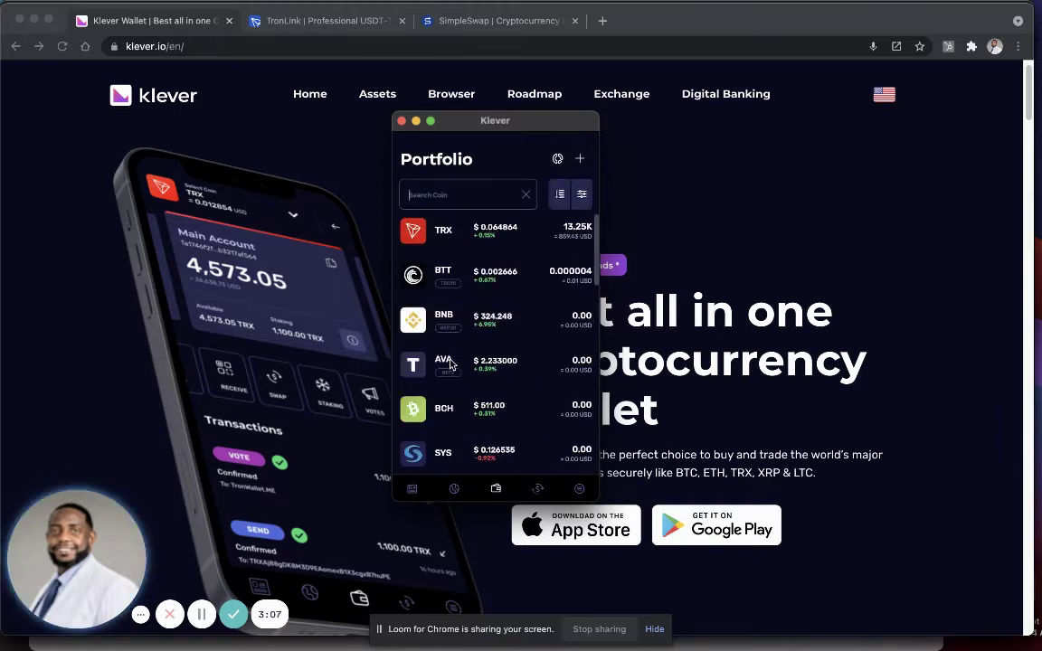
pyautogui.write('trx')
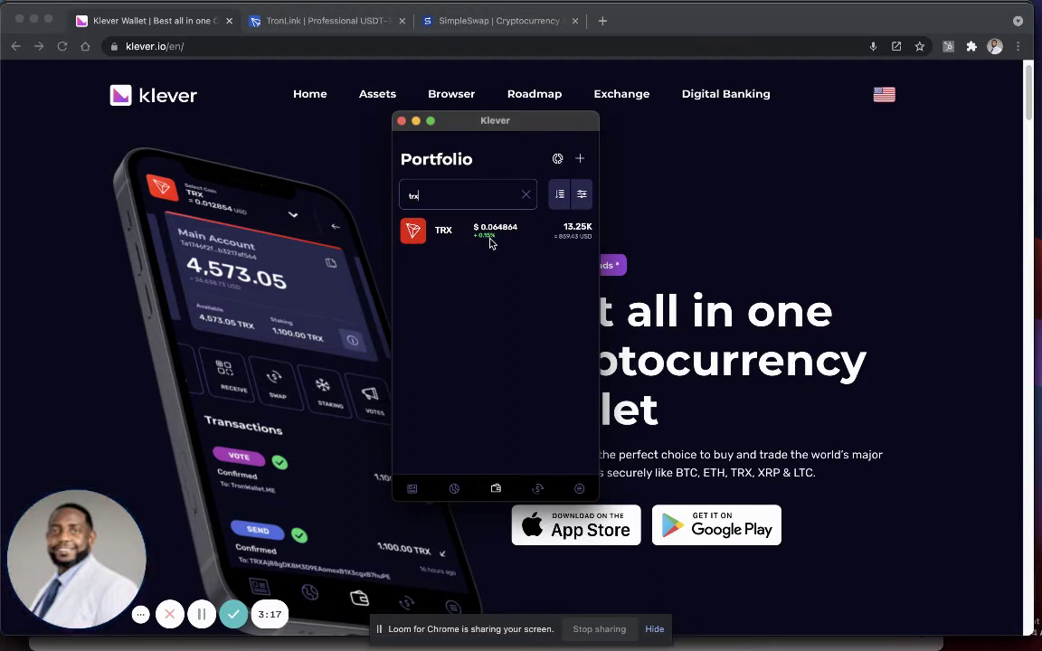
# Sort the portfolio coins by AMOUNT and clear the coin search
pyautogui.click(558, 199)
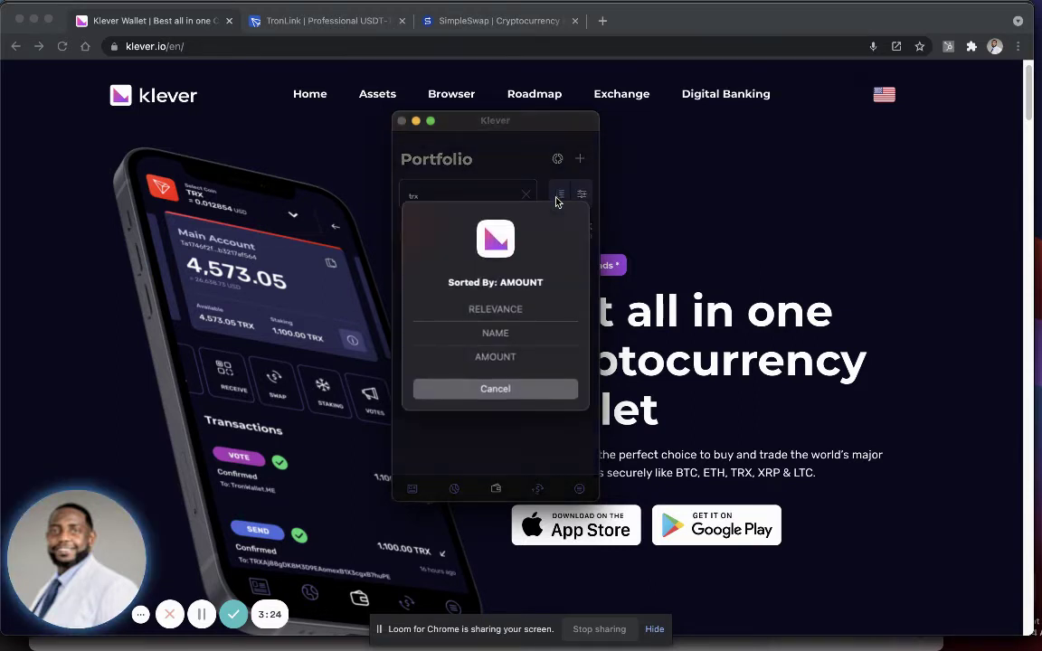
pyautogui.click(506, 358)
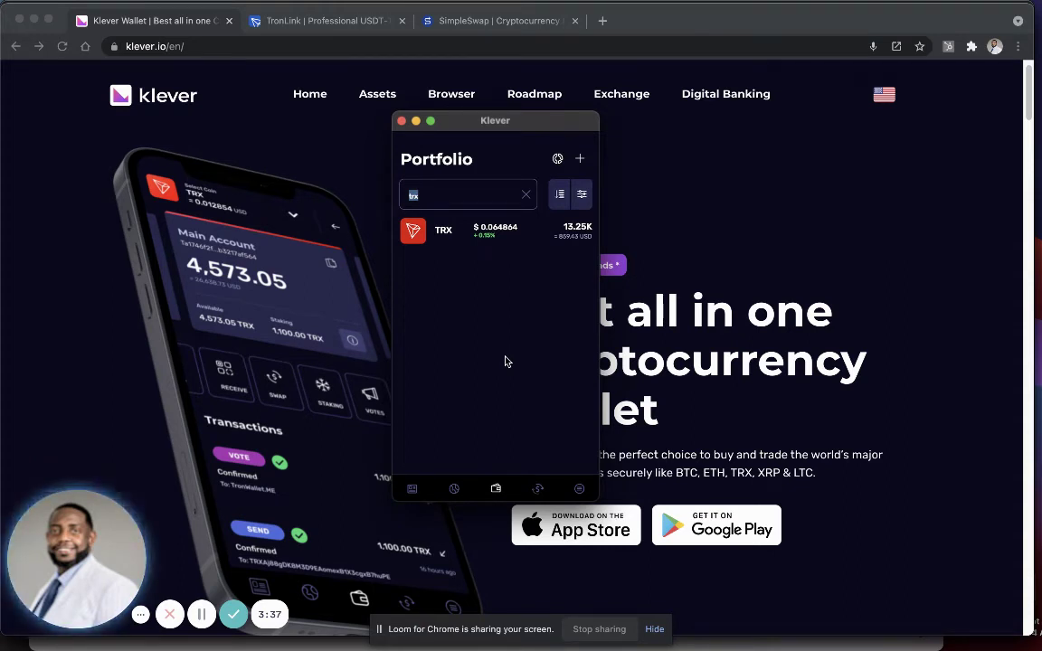
pyautogui.click(527, 198)
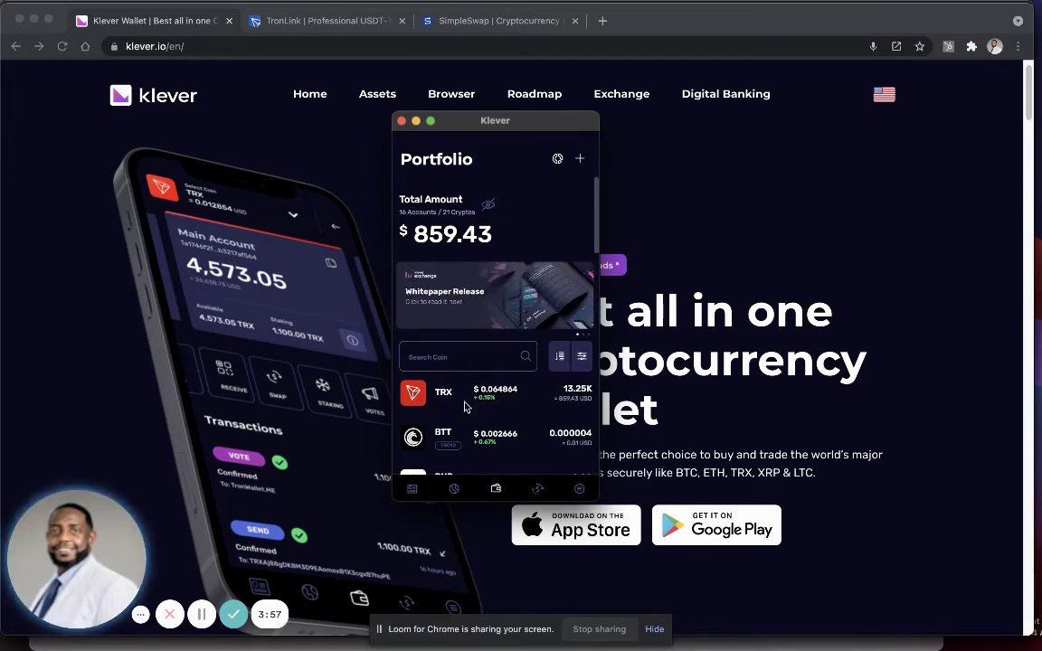
# Open the TRX main account, copy its receiving address and return to the account page
pyautogui.click(443, 398)
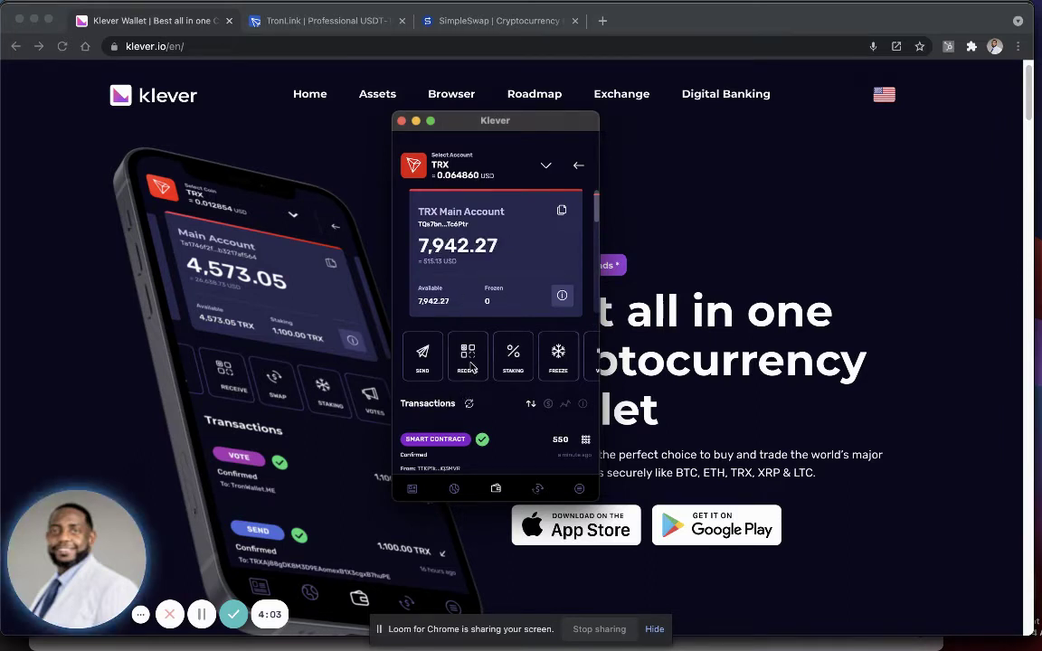
pyautogui.click(470, 363)
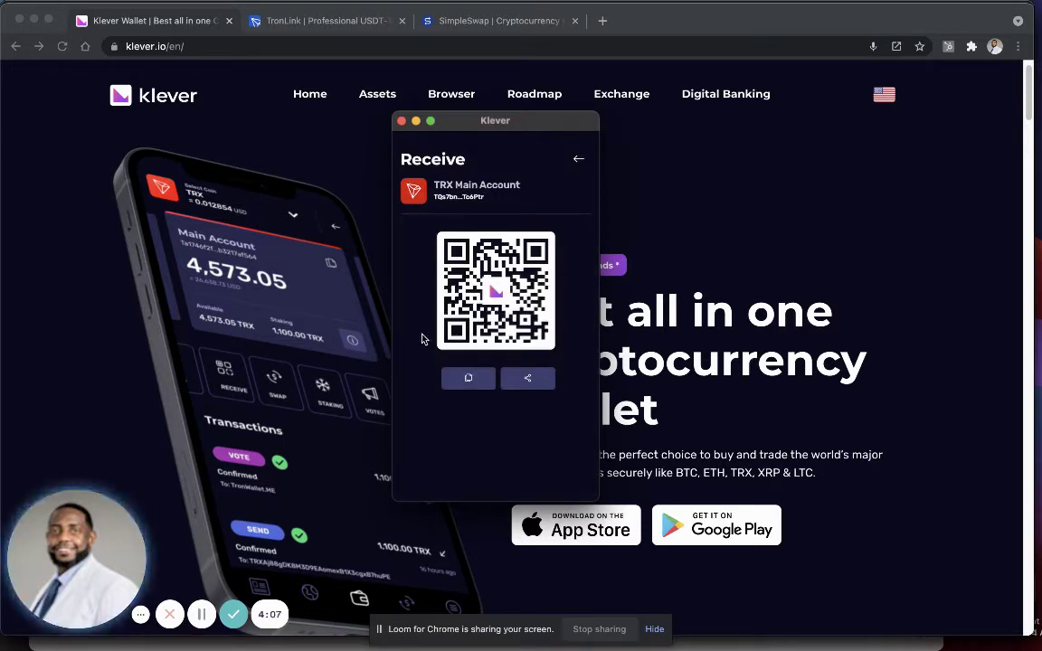
pyautogui.click(467, 379)
pyautogui.click(577, 160)
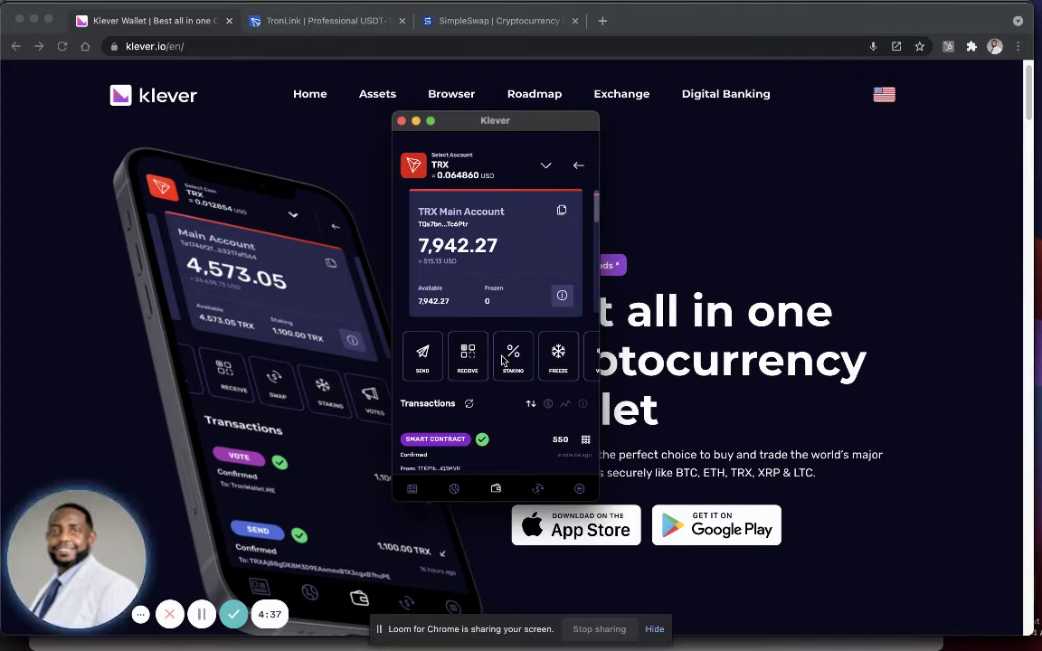
# Start buying crypto from the TRX account and set the amount to 1000 in TRX
pyautogui.hscroll(5, 501, 360)
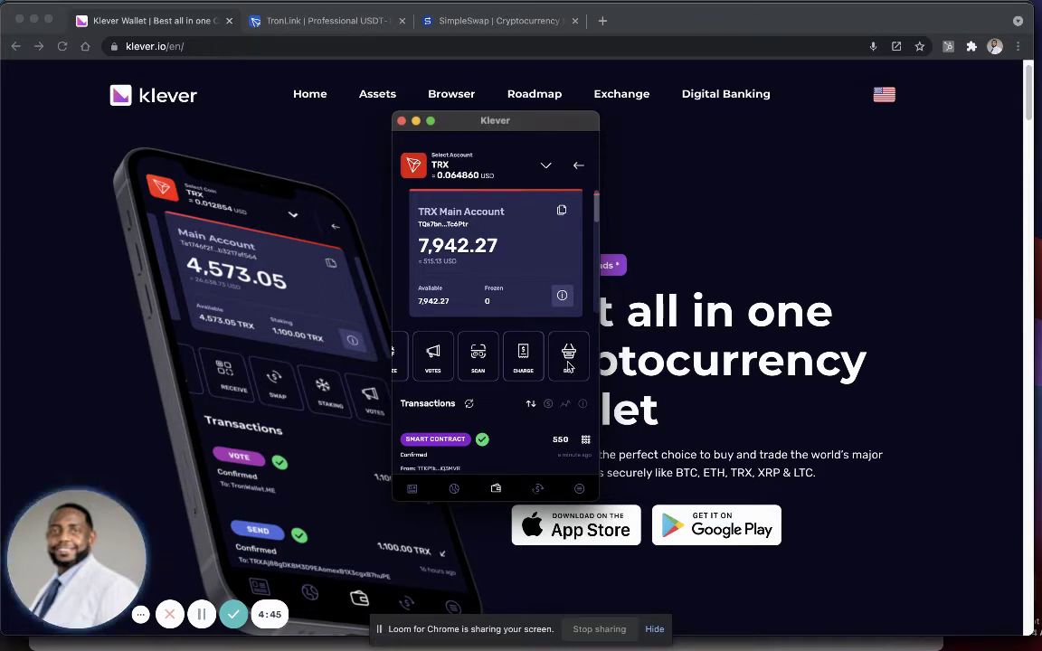
pyautogui.click(568, 358)
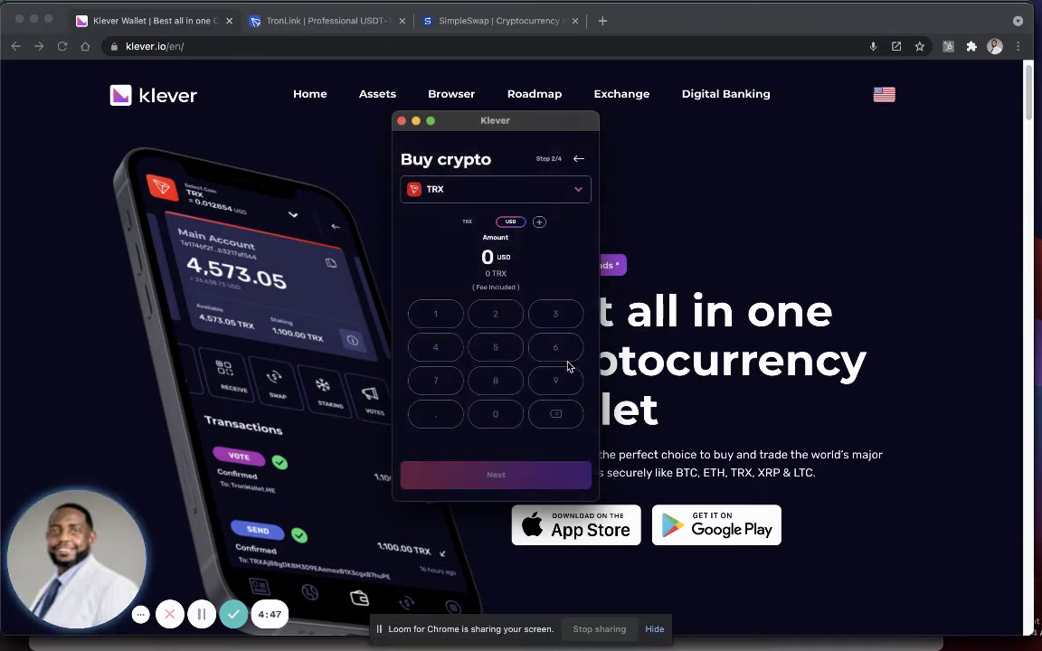
pyautogui.click(466, 222)
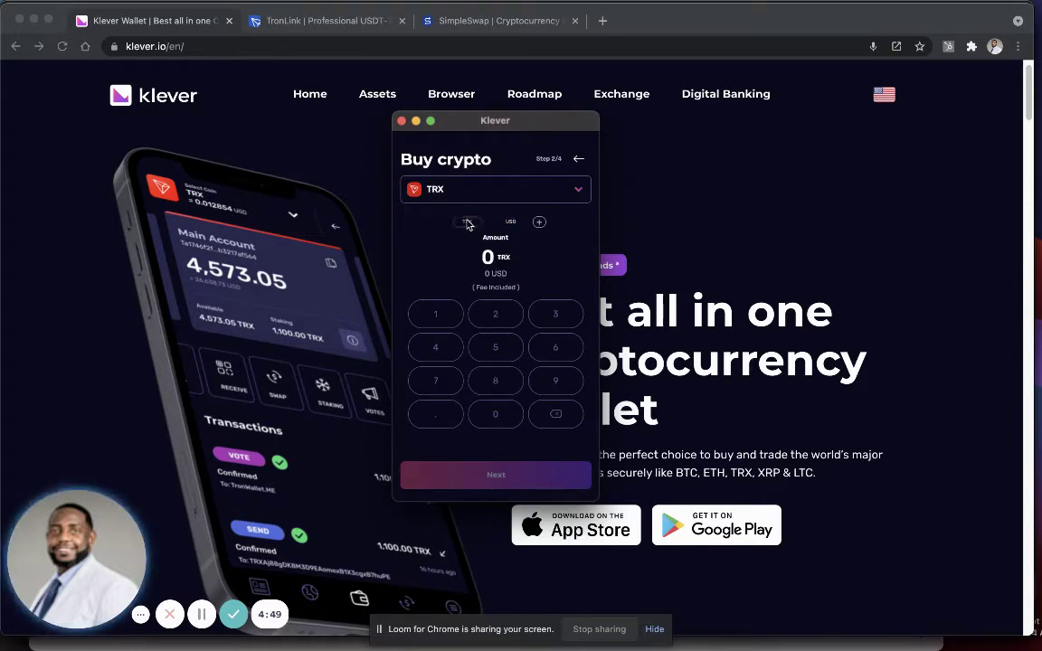
pyautogui.click(435, 312)
pyautogui.press('BackSpace')
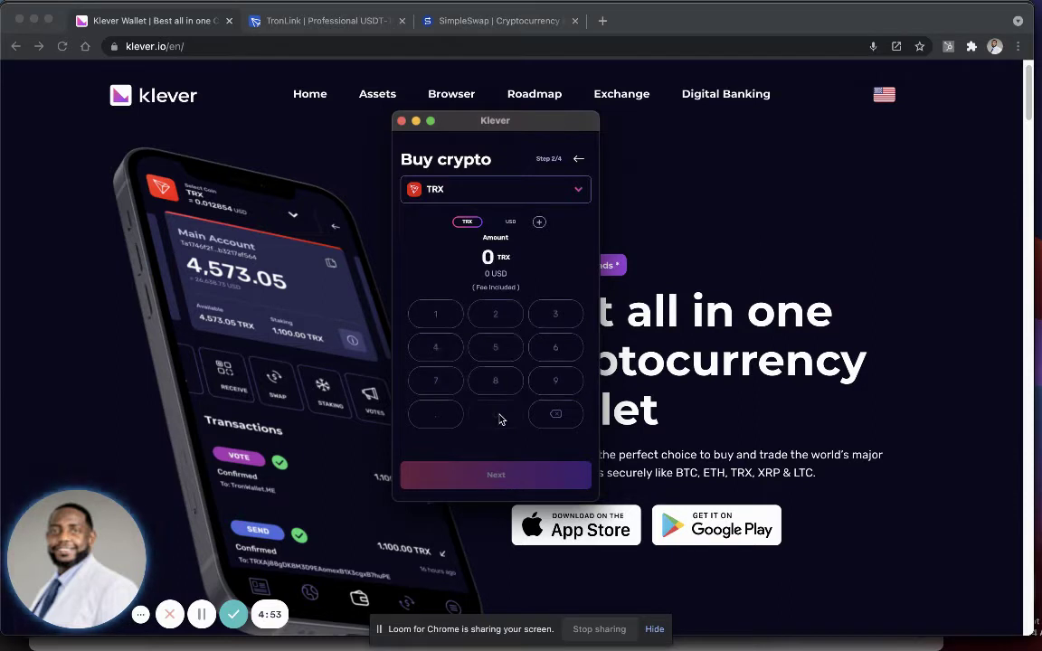
pyautogui.click(438, 317)
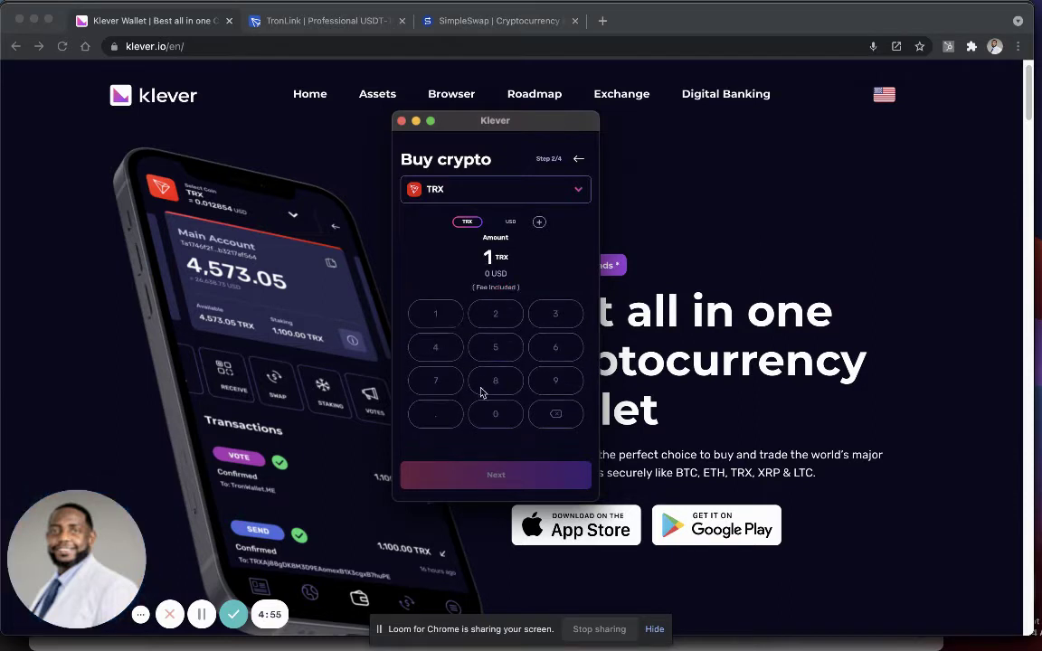
pyautogui.press('BackSpace')
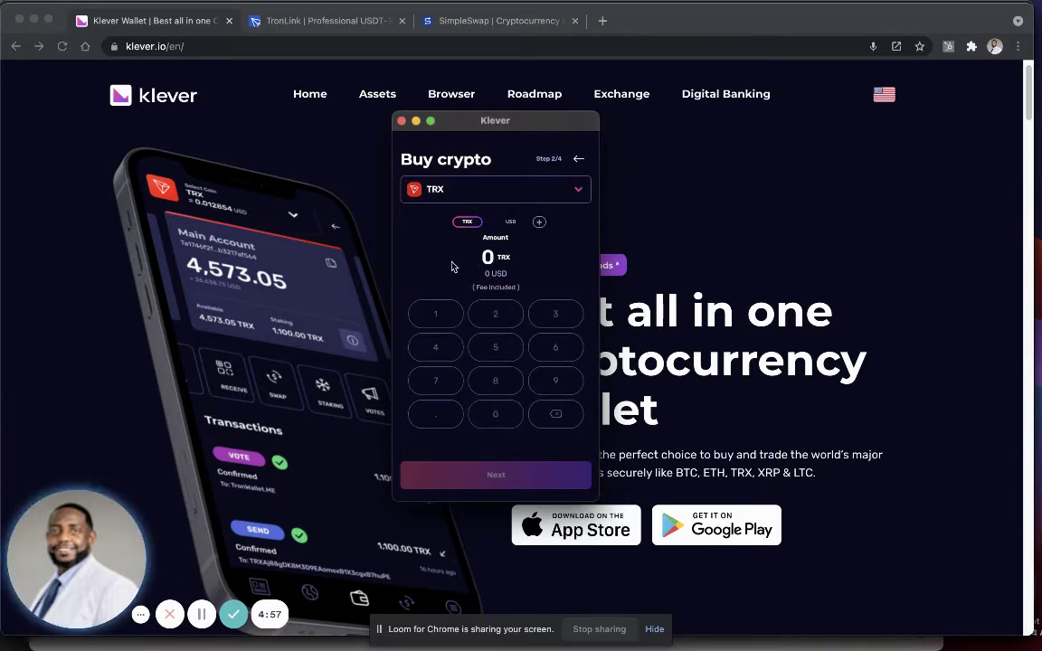
pyautogui.click(437, 308)
pyautogui.click(496, 413)
pyautogui.click(499, 416)
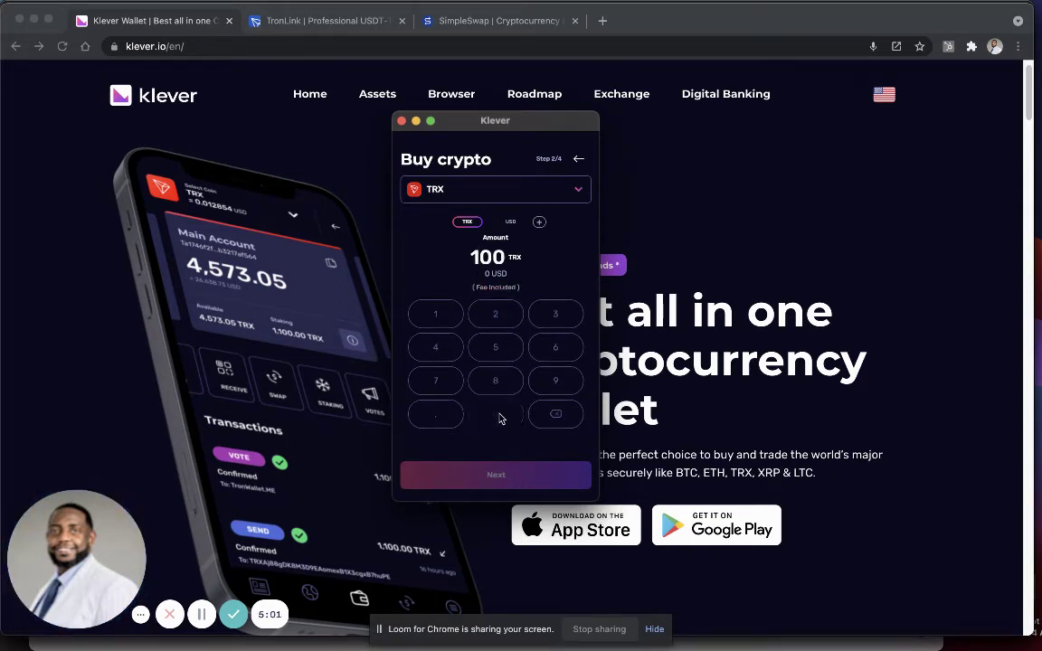
pyautogui.click(499, 415)
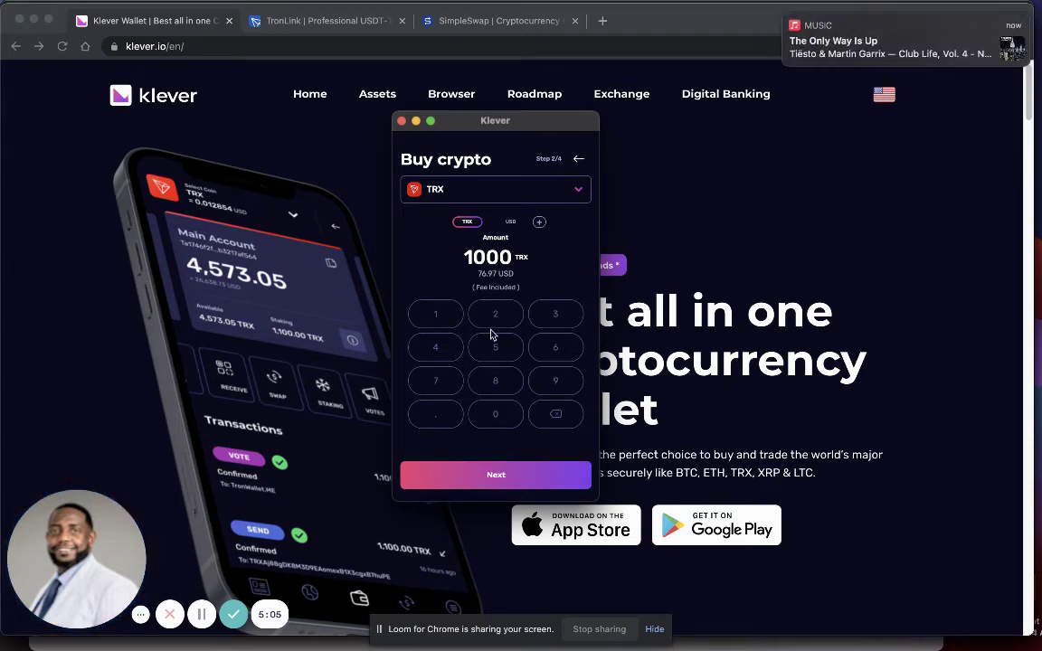
pyautogui.click(785, 20)
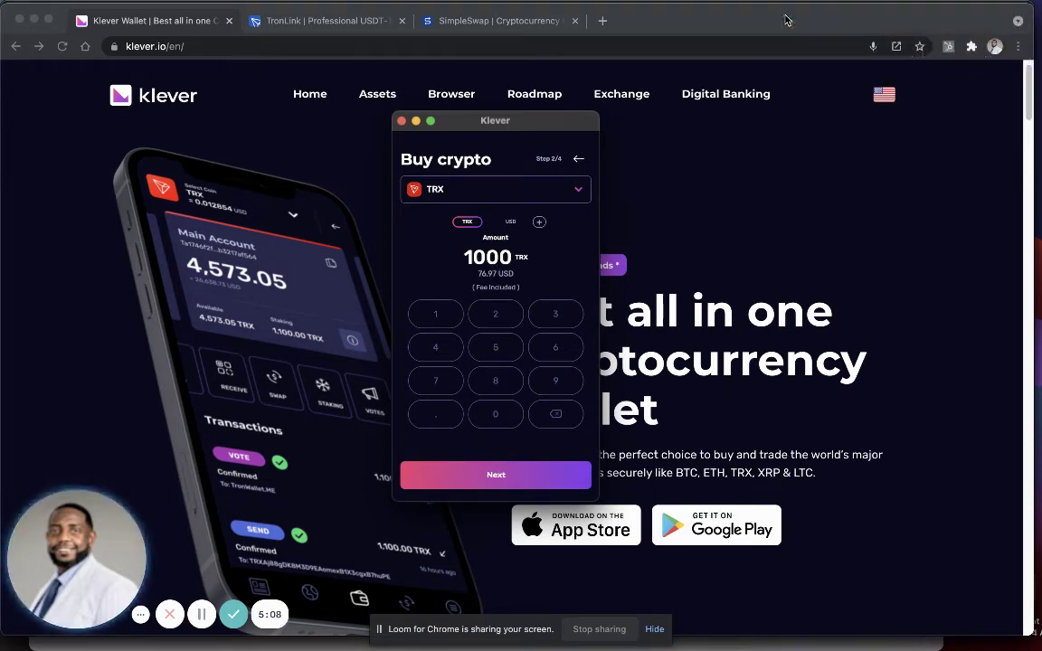
# Continue the purchase to the Simplex checkout, examine its order summary and card details form, and close the checkout page
pyautogui.click(494, 478)
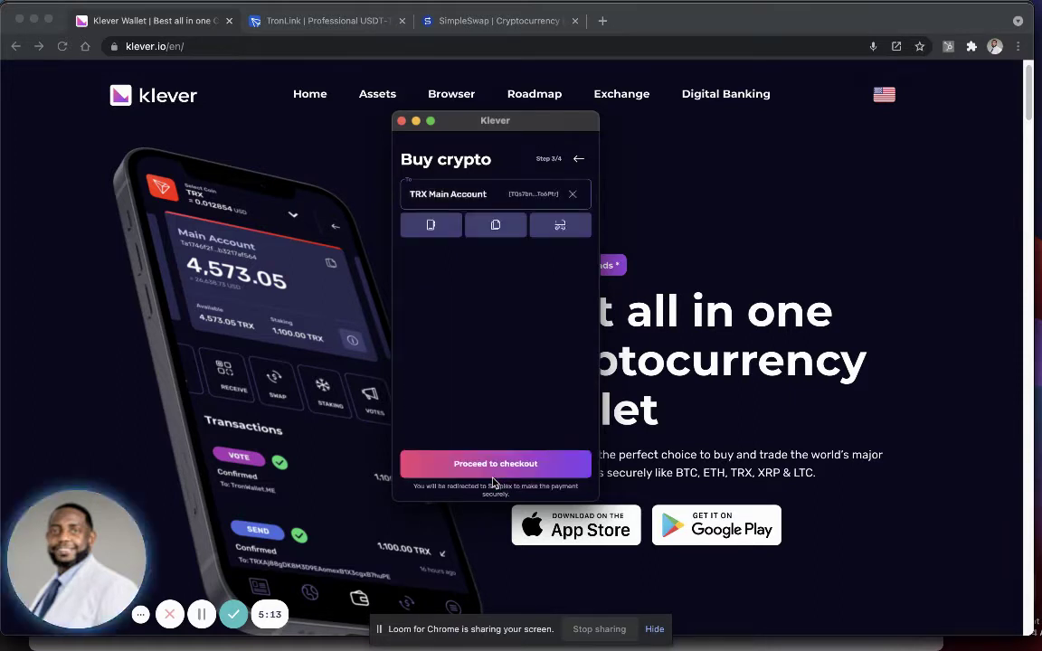
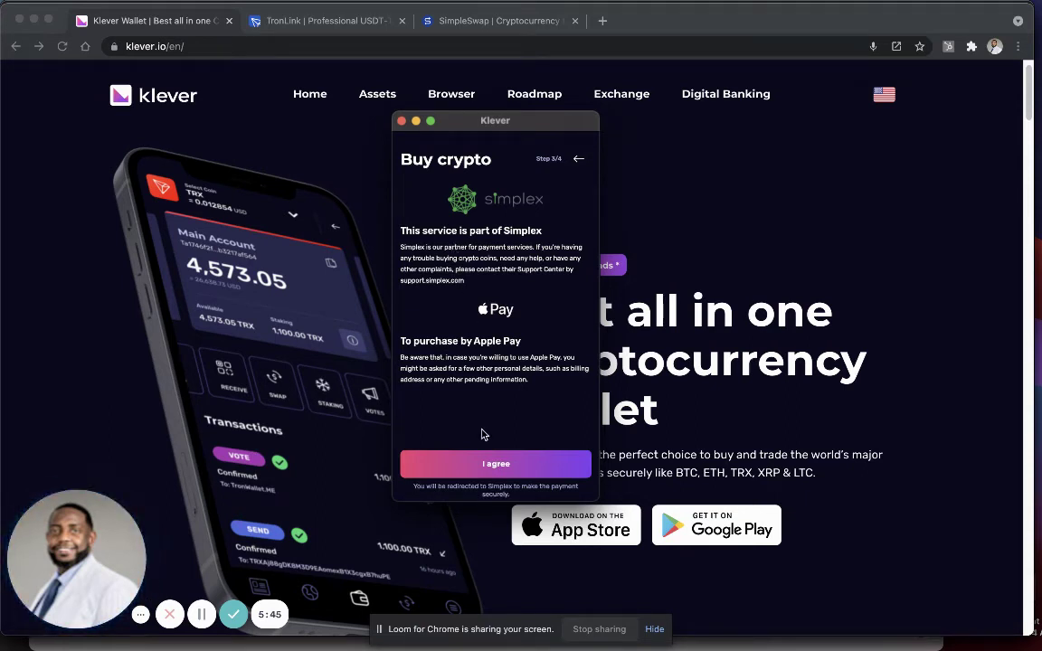
pyautogui.click(489, 465)
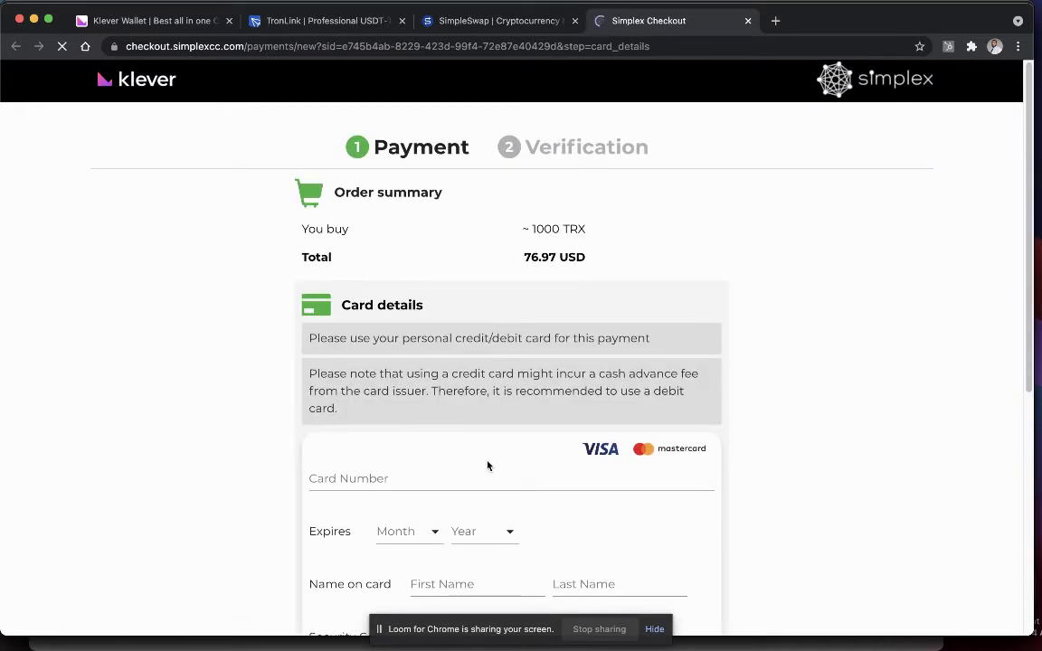
pyautogui.scroll(-1, 488, 466)
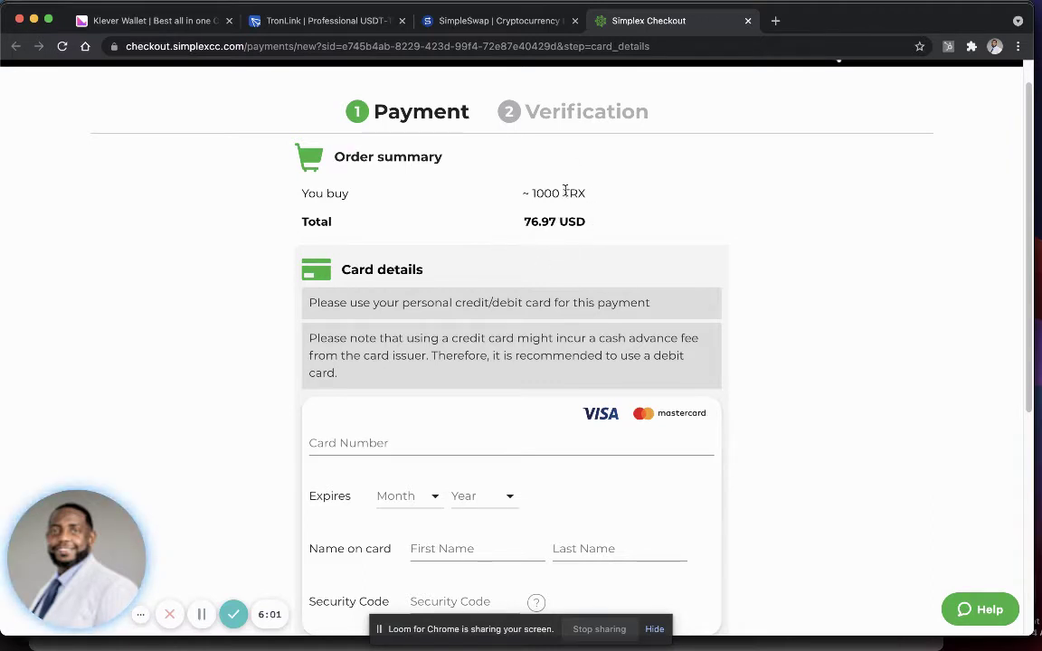
pyautogui.scroll(-1, 517, 305)
pyautogui.scroll(-3, 517, 305)
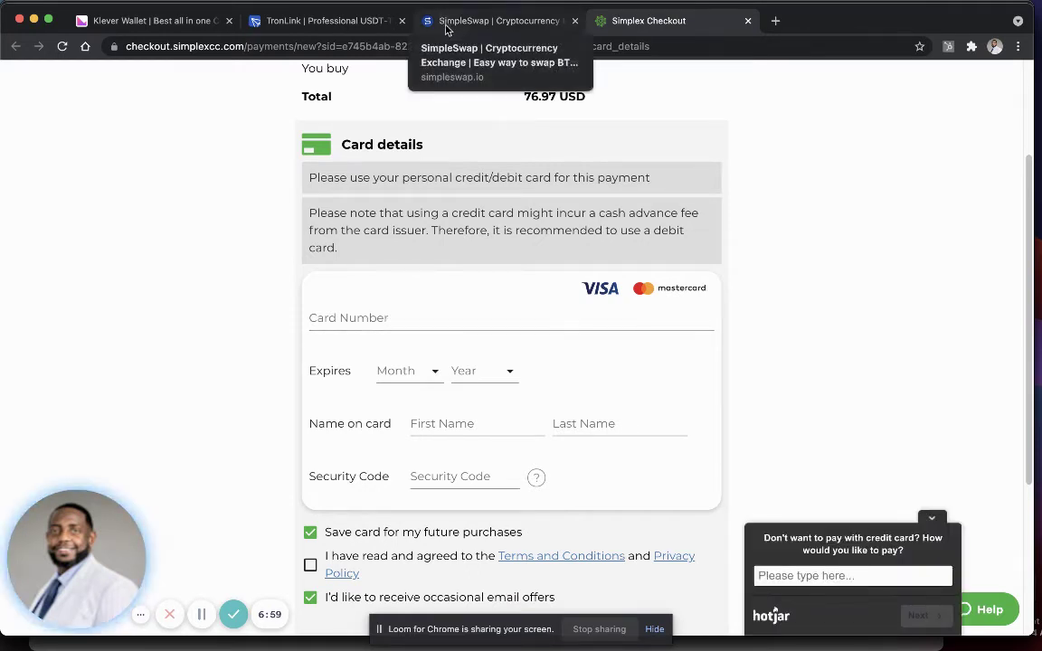
pyautogui.click(747, 21)
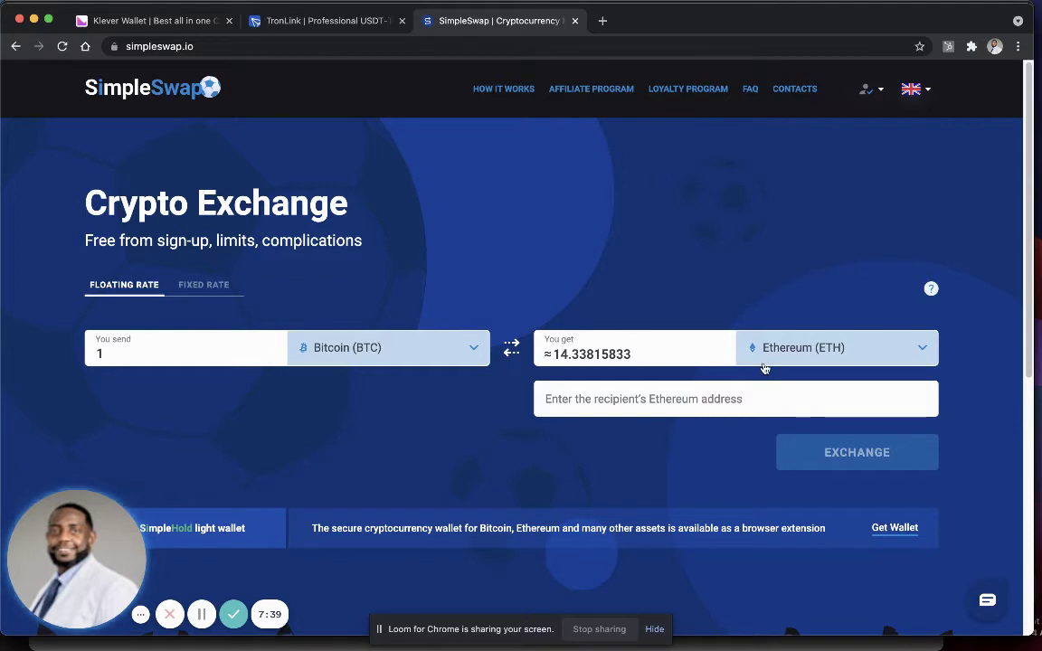
# Set the currency to receive in the SimpleSwap exchange form to TRON (TRX)
pyautogui.click(851, 363)
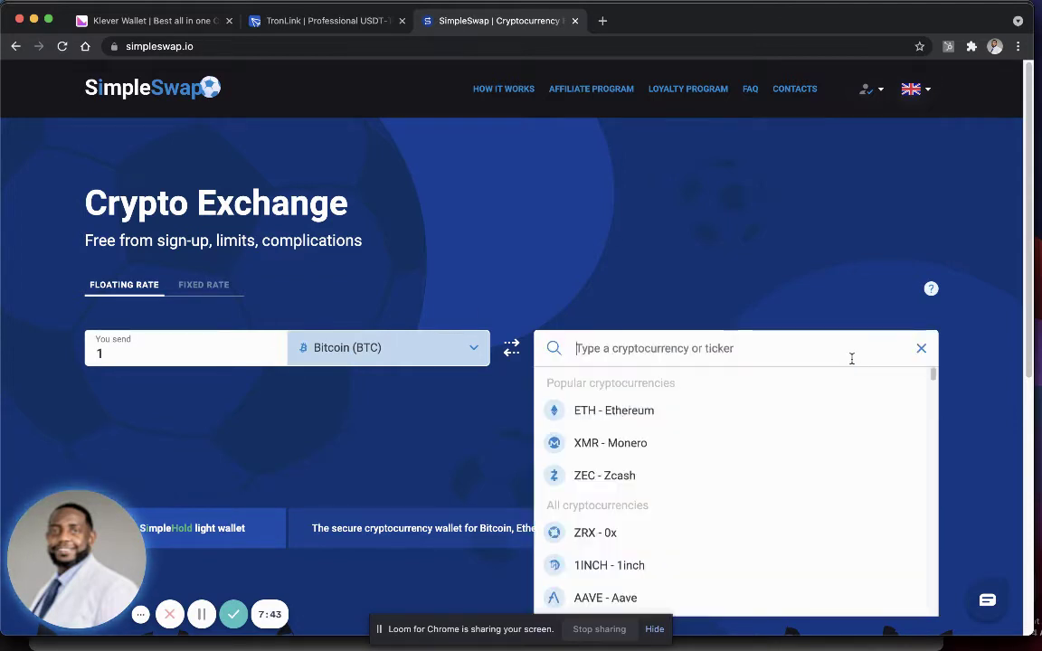
pyautogui.write('trx')
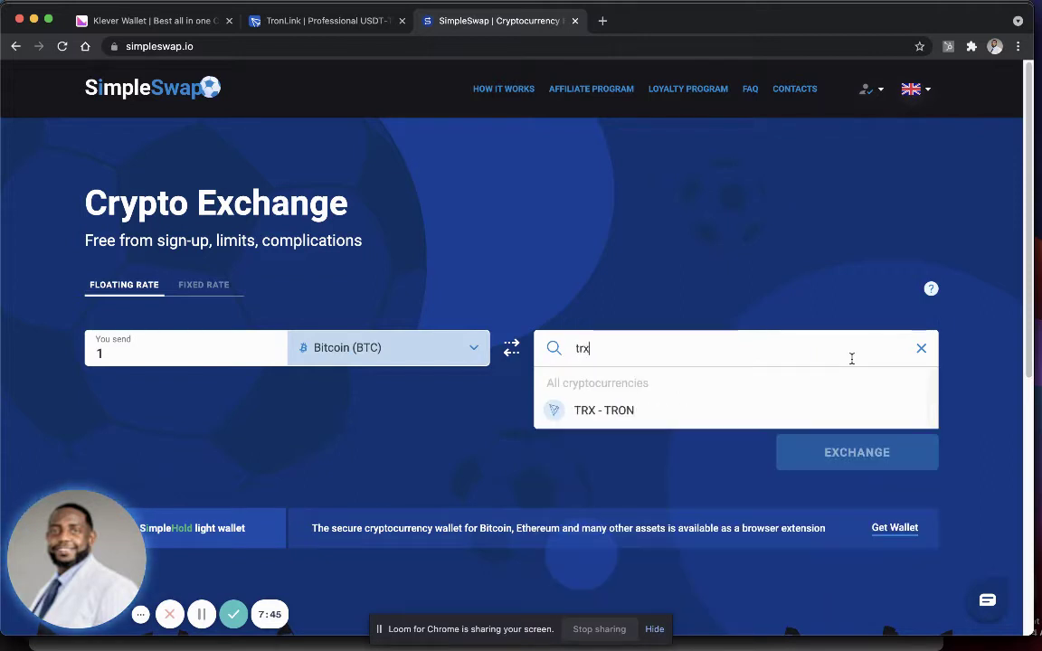
pyautogui.click(655, 415)
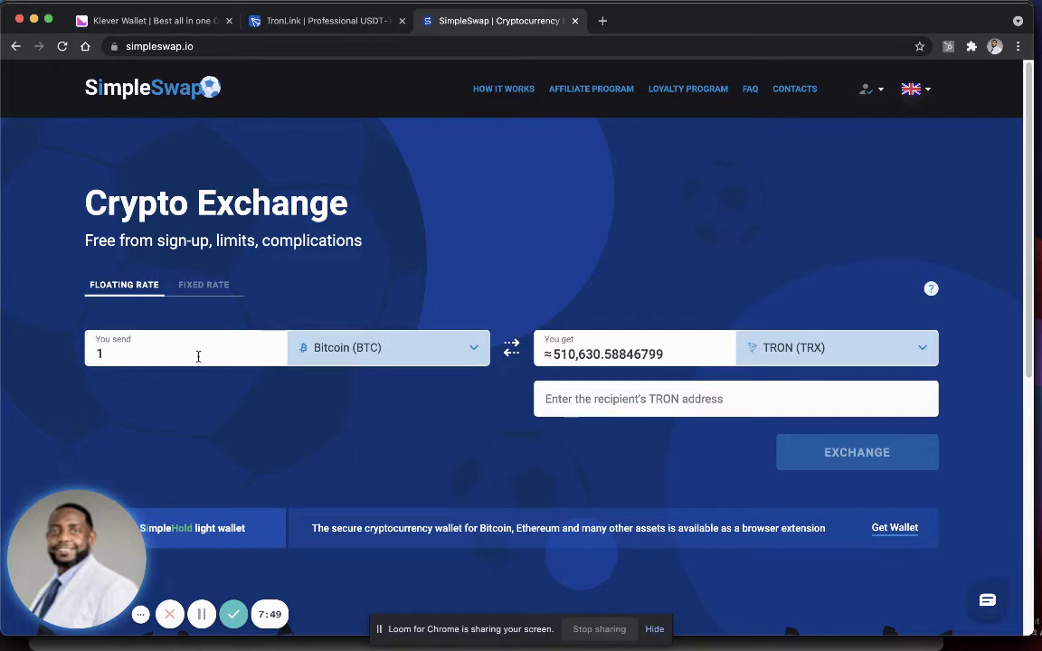
# Search Google for bitcoin in a new browser tab
pyautogui.click(602, 21)
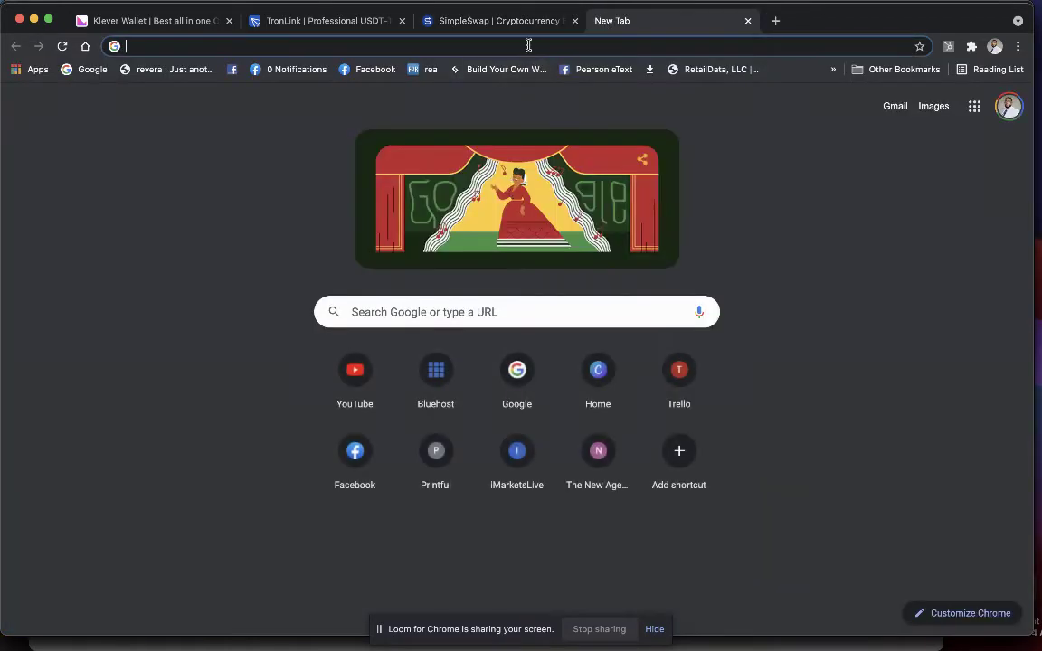
pyautogui.click(529, 46)
pyautogui.write('bit')
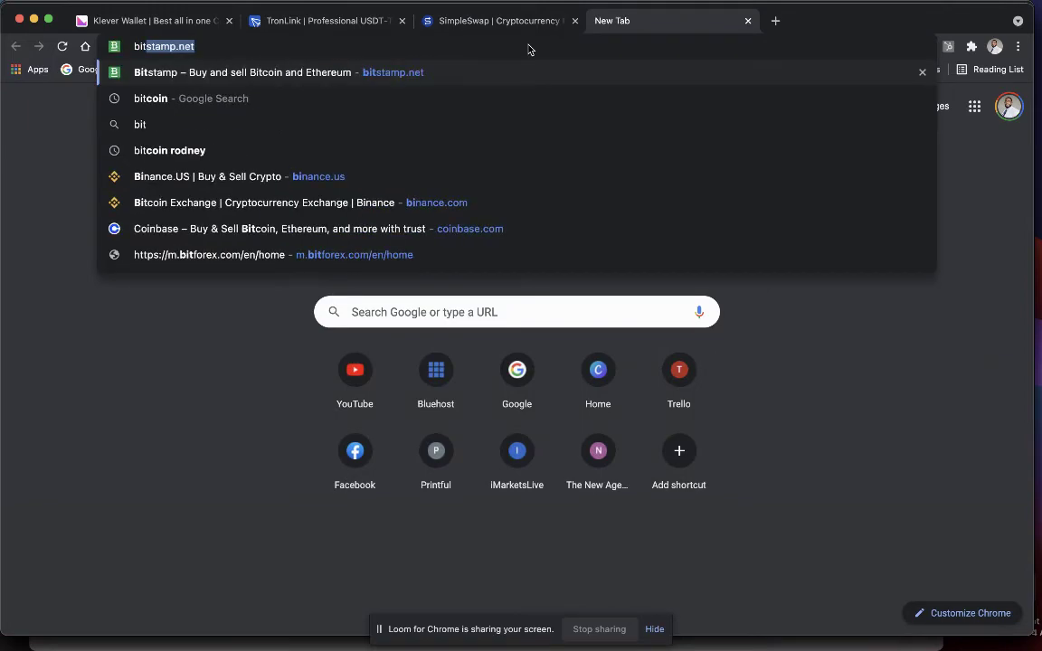
pyautogui.write('coin')
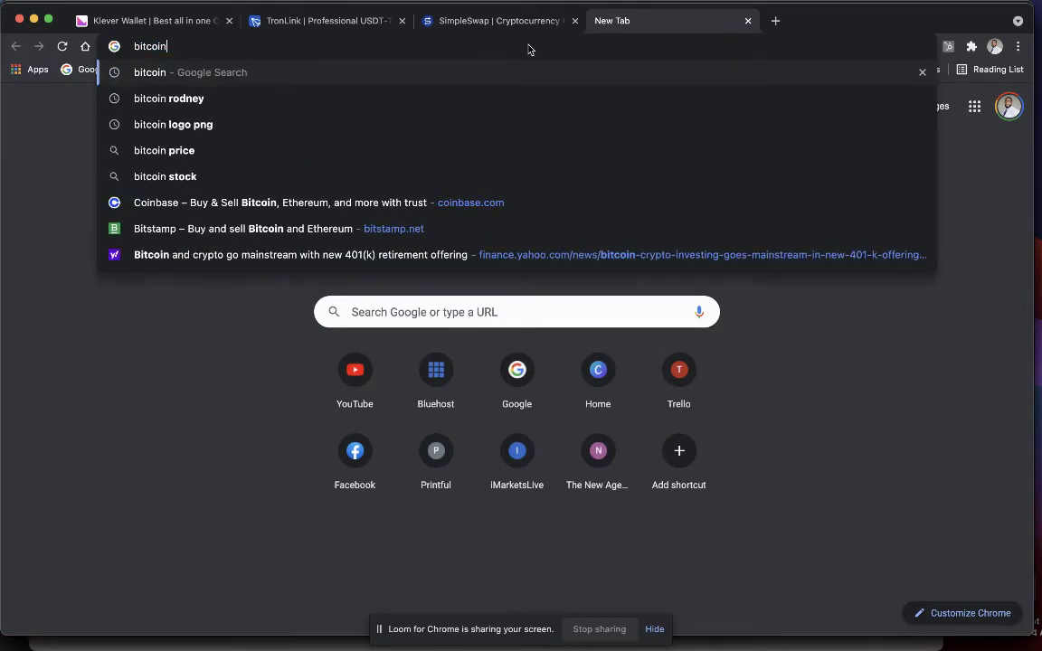
pyautogui.press('Return')
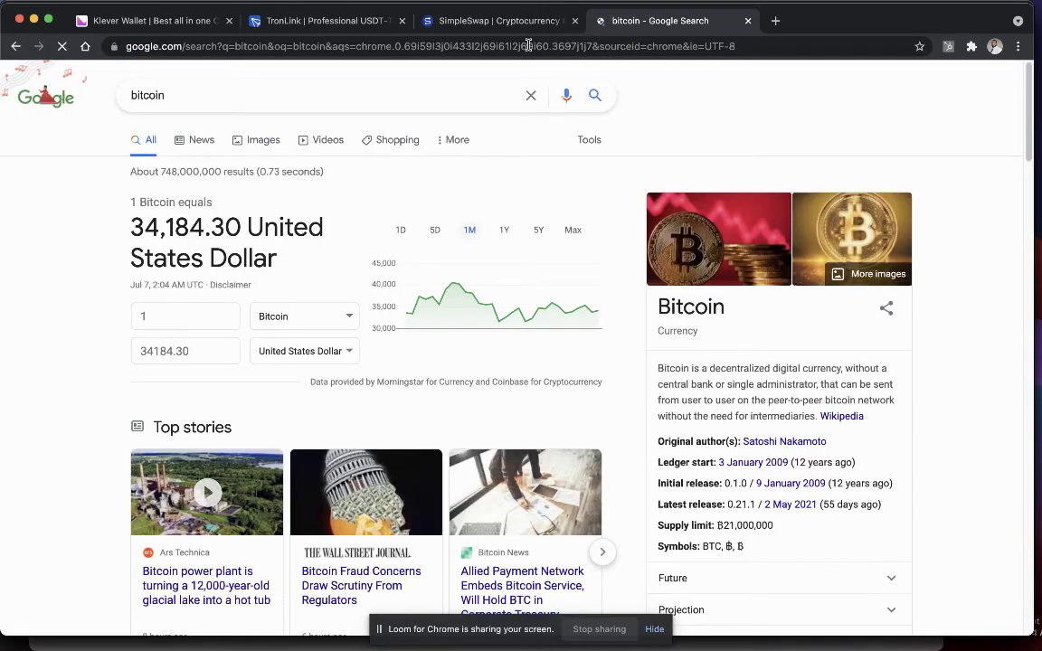
# Set the United States Dollar amount in the Bitcoin converter to 500
pyautogui.click(201, 349)
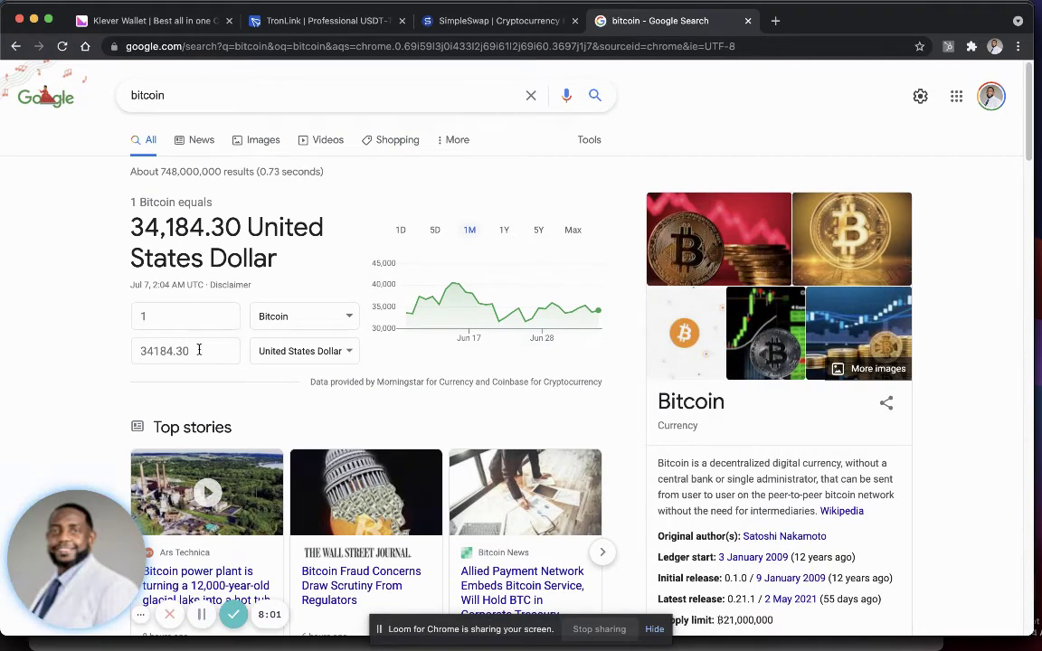
pyautogui.moveTo(201, 349); pyautogui.dragTo(54, 335)
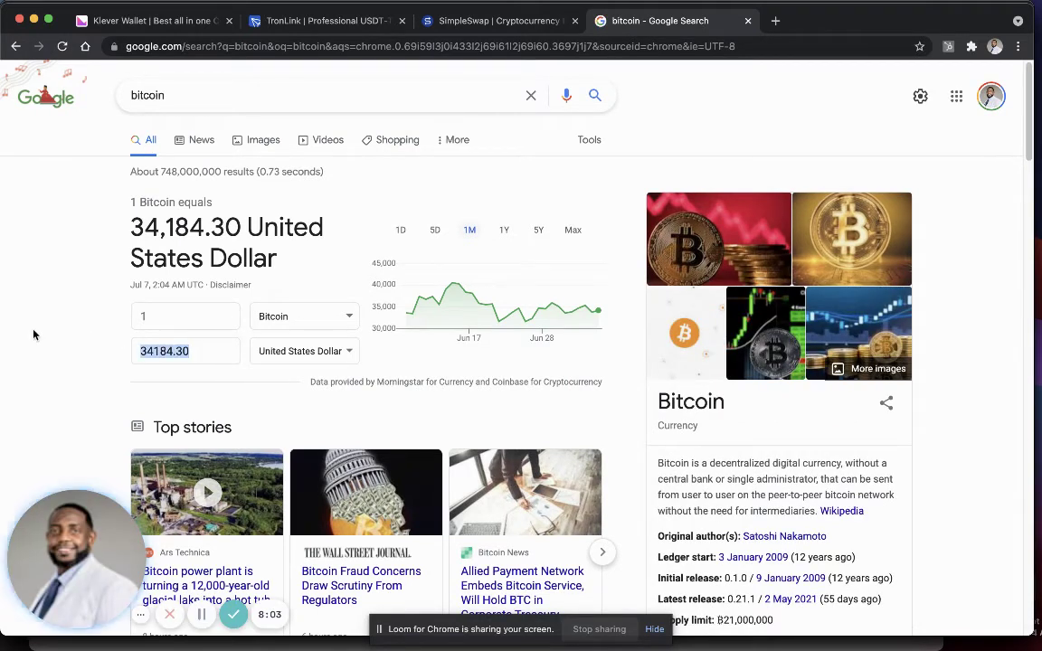
pyautogui.write('5')
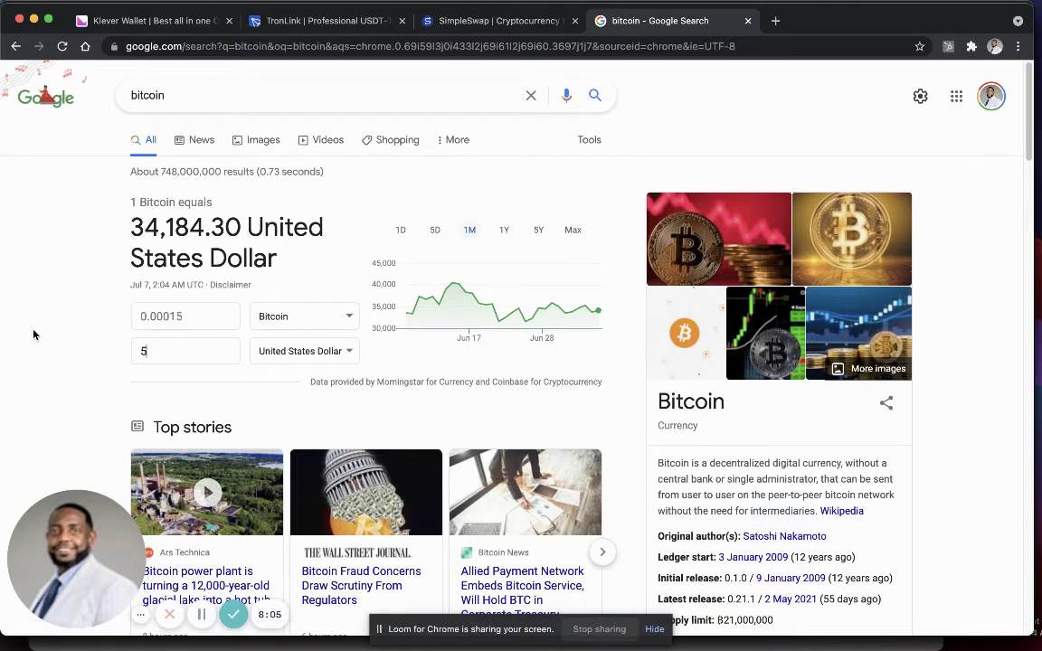
pyautogui.write('00.')
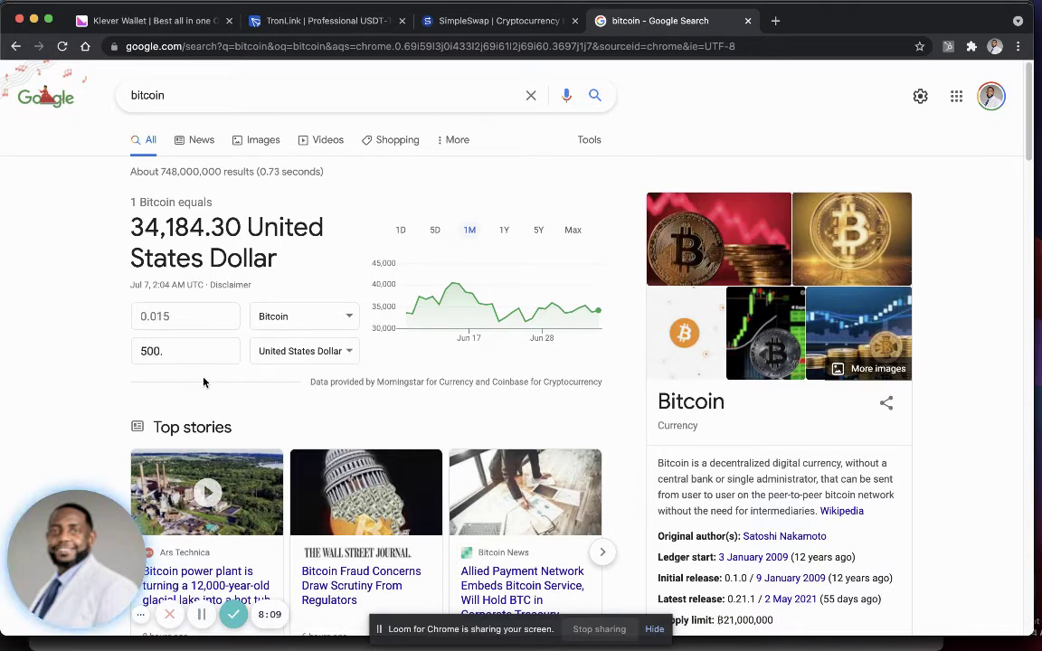
pyautogui.press('Return')
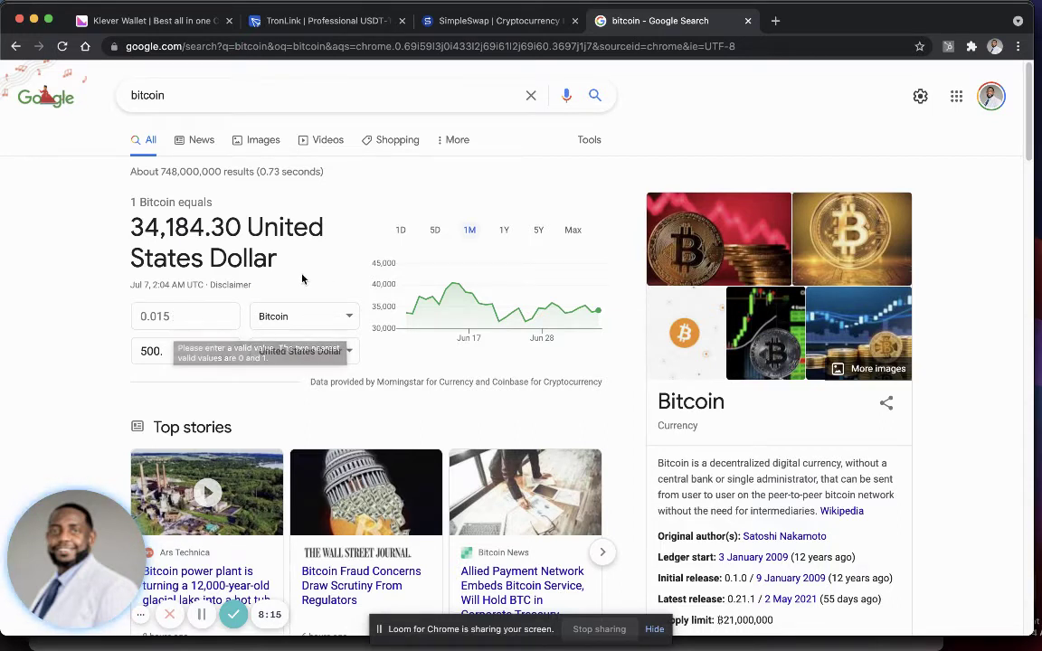
# Copy the converted Bitcoin amount and use it as the amount to send in the SimpleSwap exchange form, 0.015 BTC
pyautogui.moveTo(172, 316); pyautogui.dragTo(73, 301)
pyautogui.press('super+c')
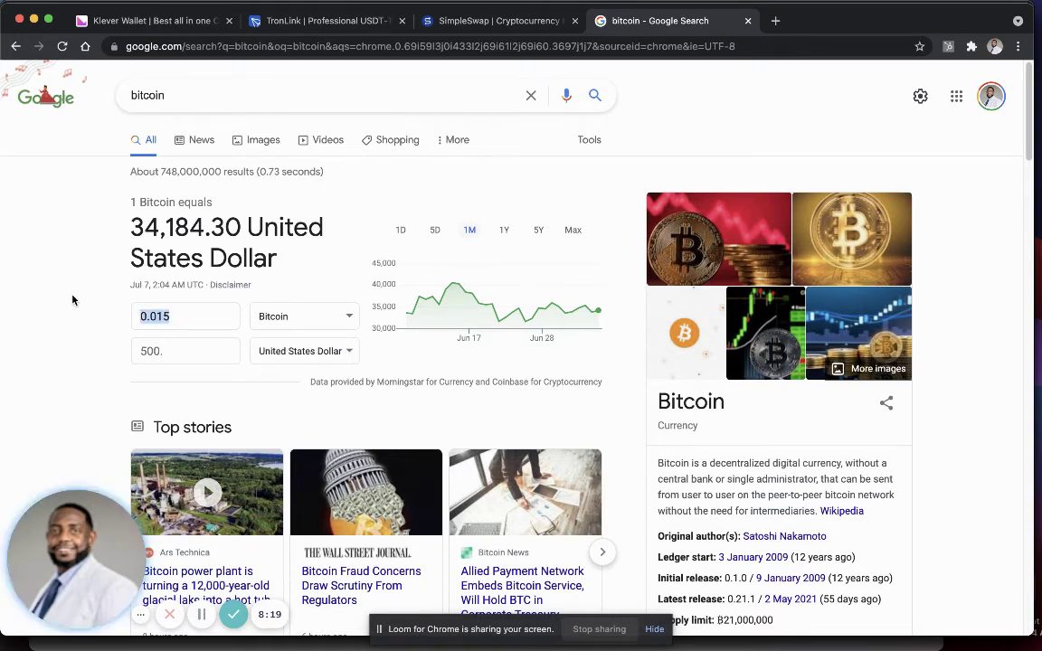
pyautogui.click(477, 20)
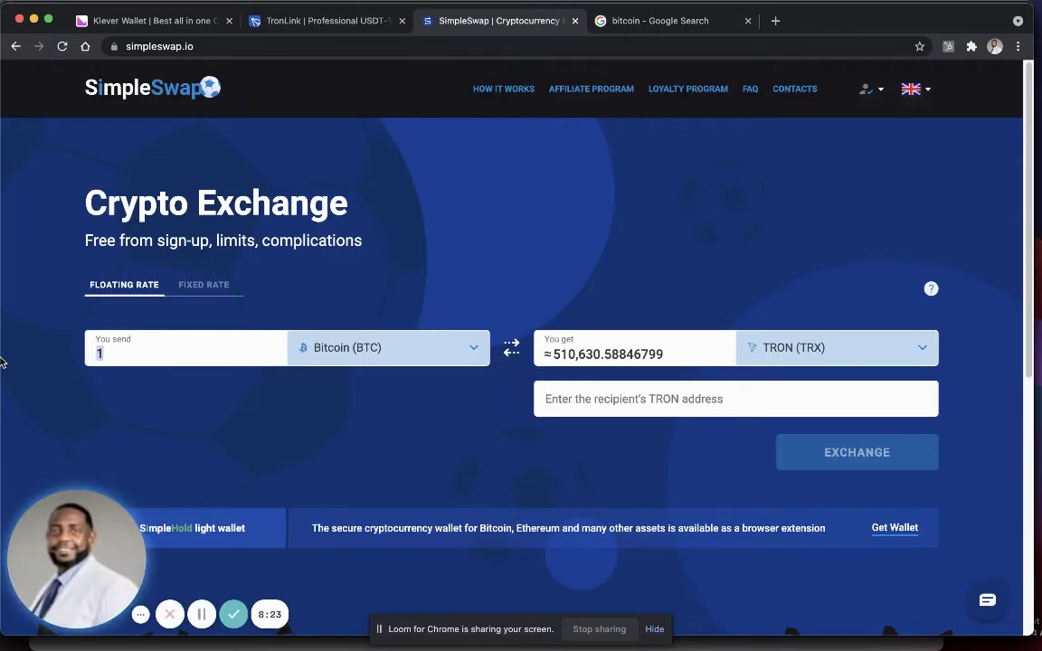
pyautogui.click(86, 353)
pyautogui.press('BackSpace')
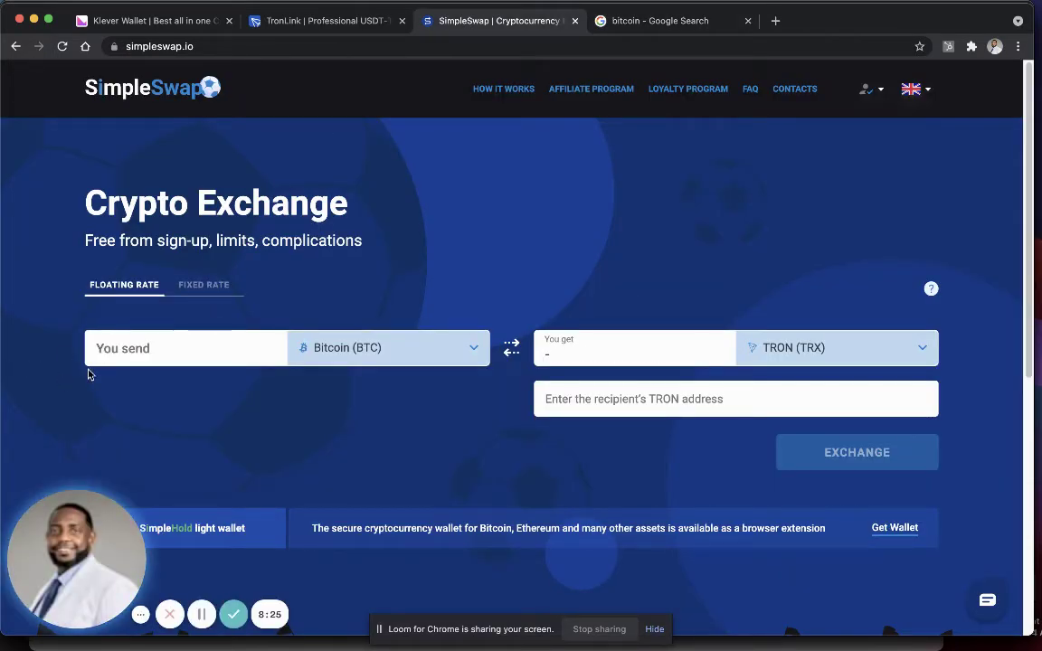
pyautogui.press('super+v')
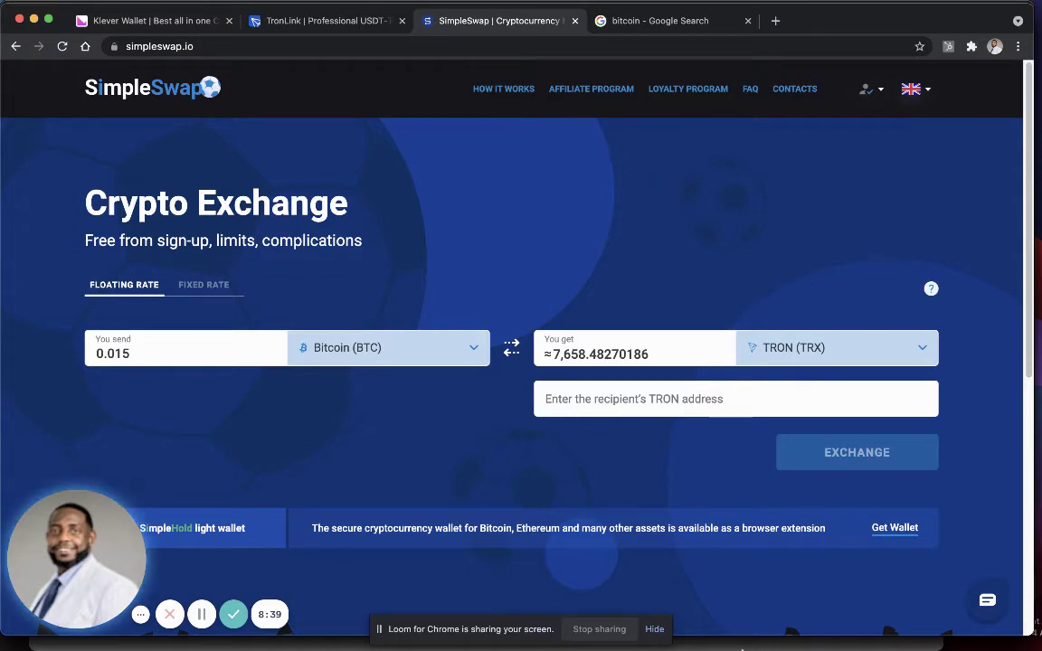
# Switch to the Klever wallet, copy the receiving address of the TRX Main Account, and minimize the wallet
pyautogui.moveTo(741, 644)
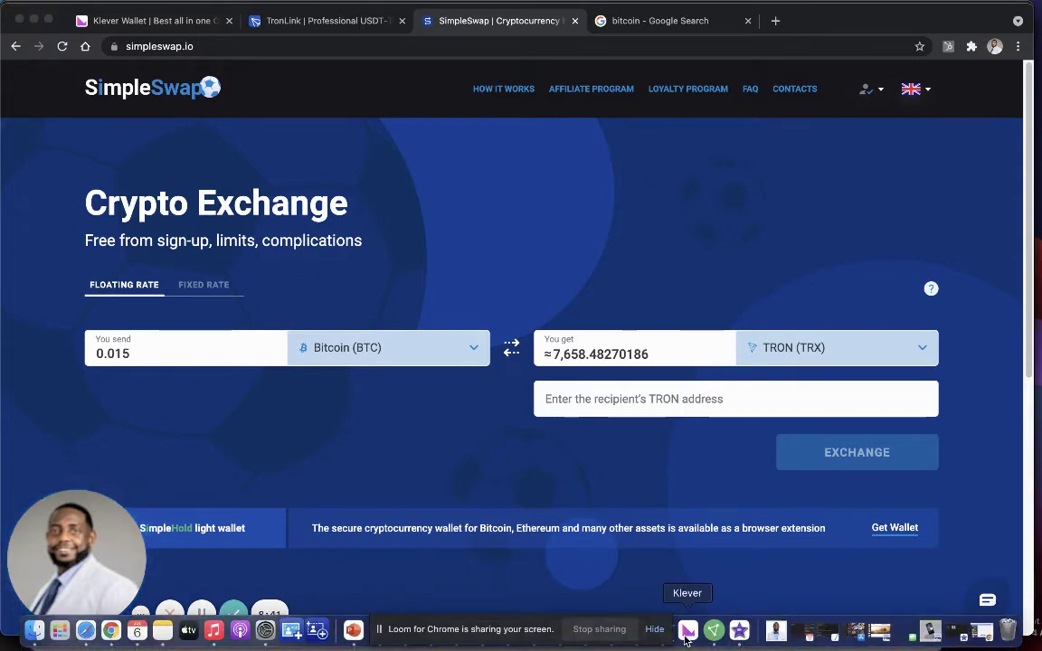
pyautogui.click(686, 636)
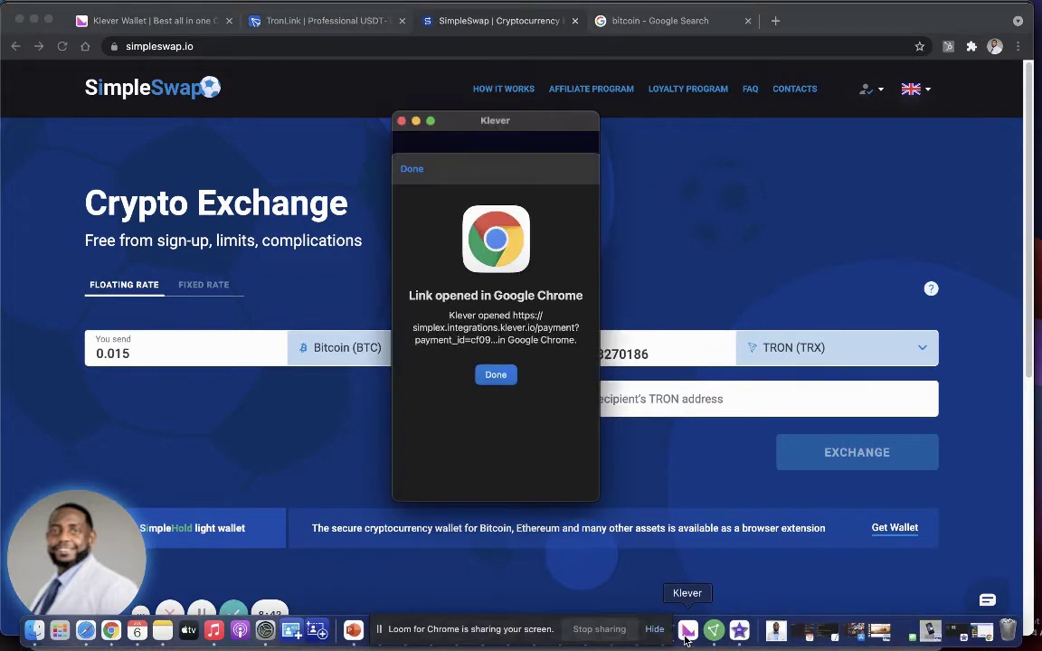
pyautogui.click(496, 375)
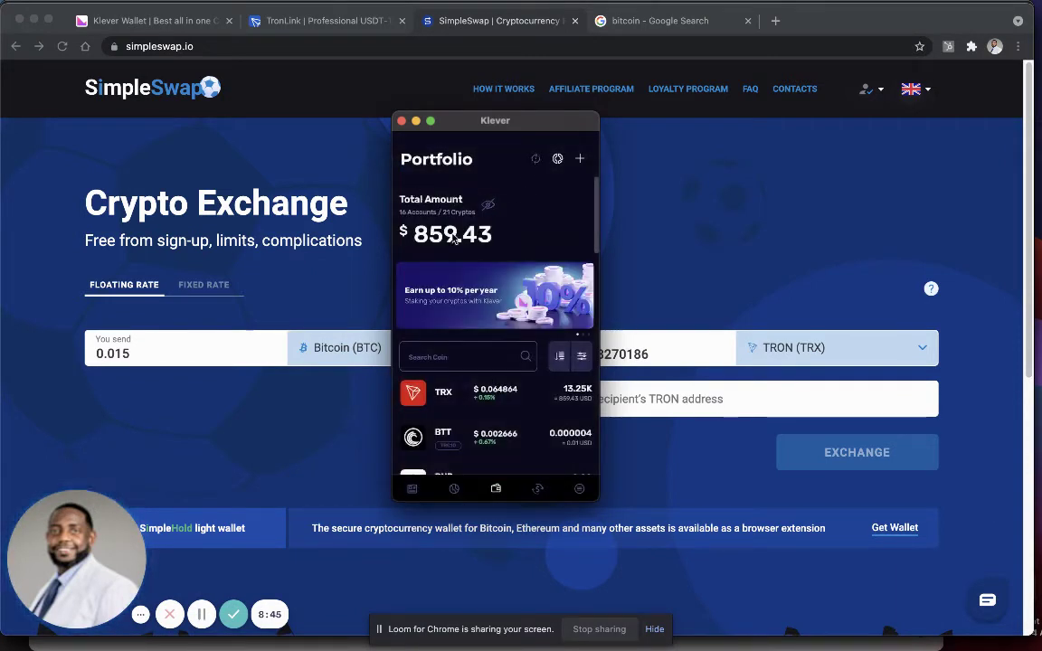
pyautogui.click(432, 401)
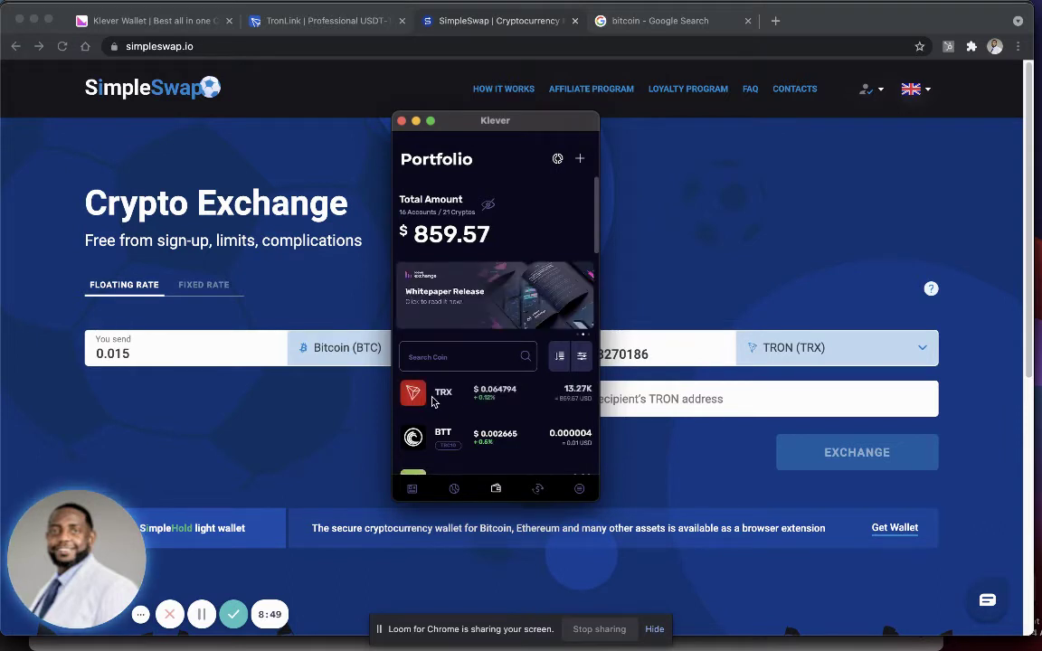
pyautogui.click(432, 402)
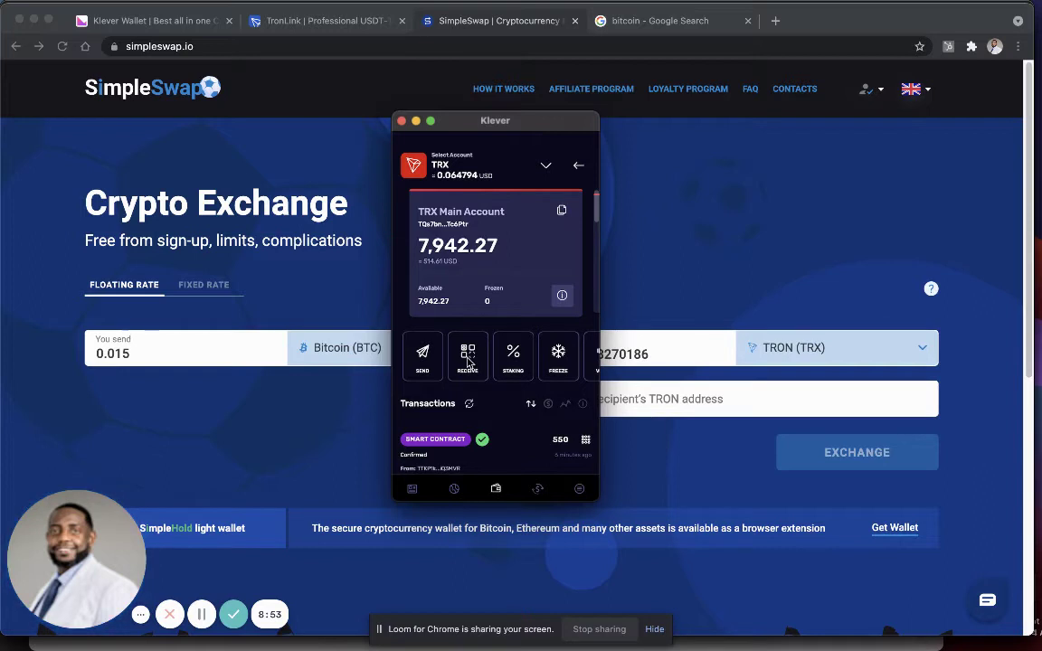
pyautogui.click(468, 358)
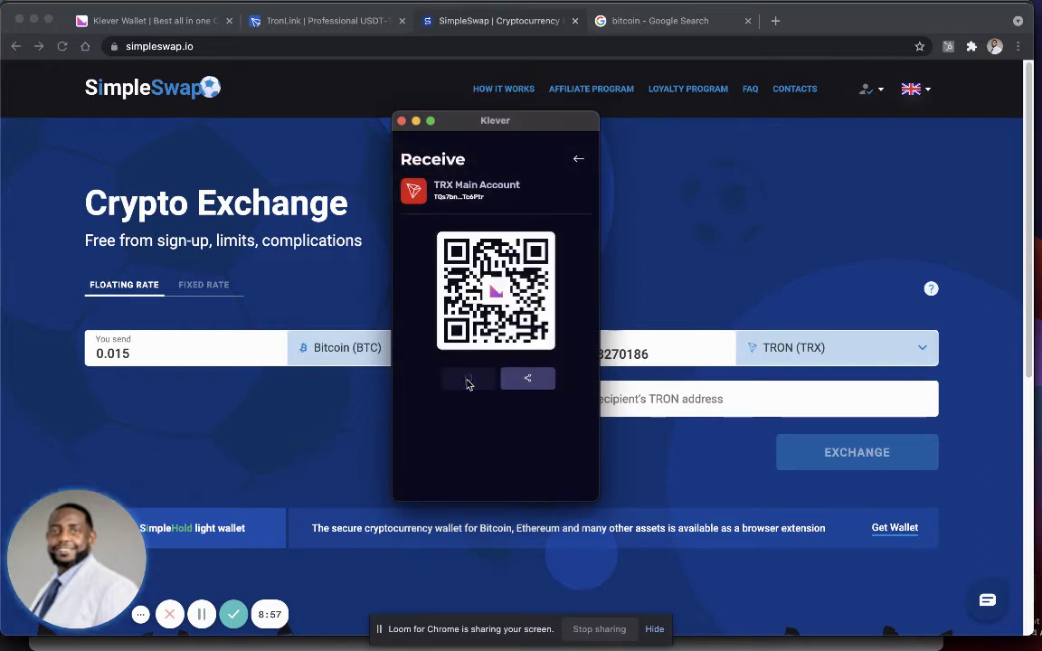
pyautogui.click(467, 380)
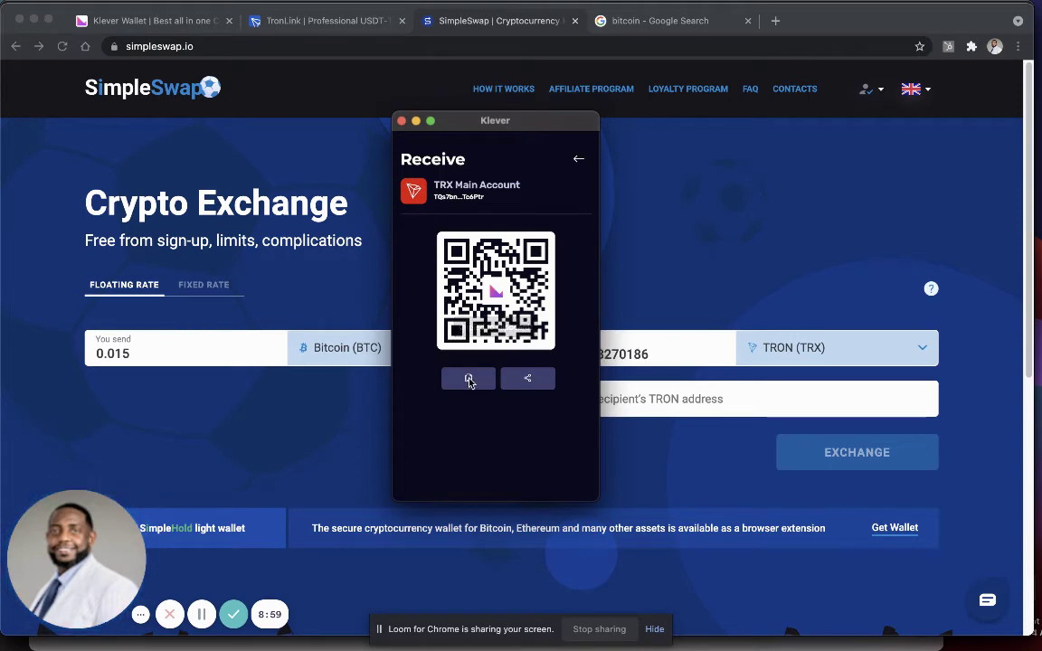
pyautogui.click(578, 162)
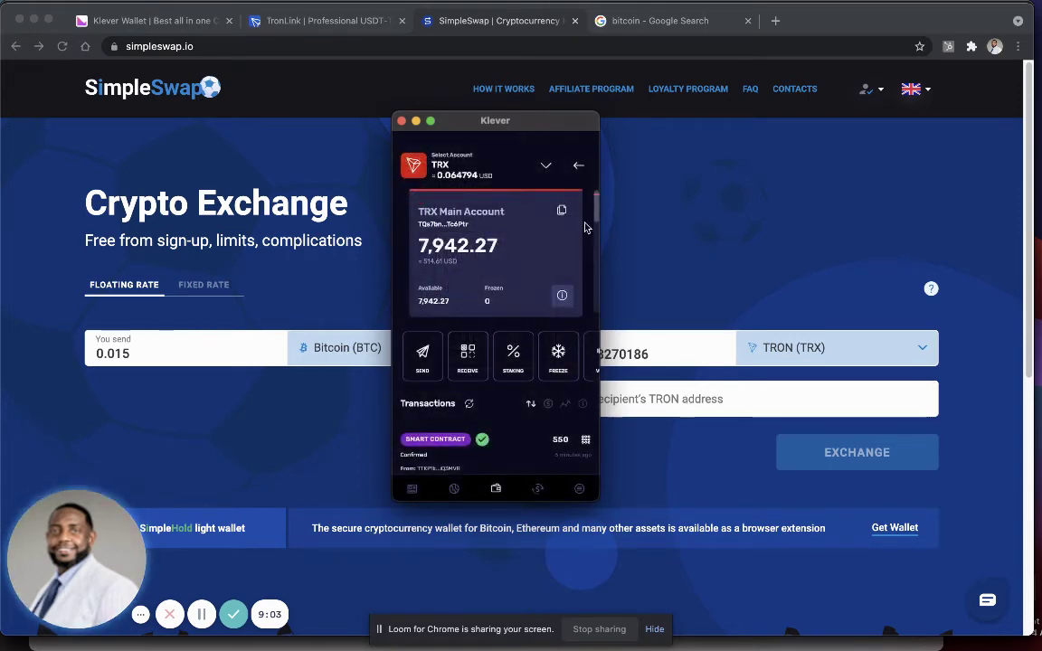
pyautogui.click(415, 120)
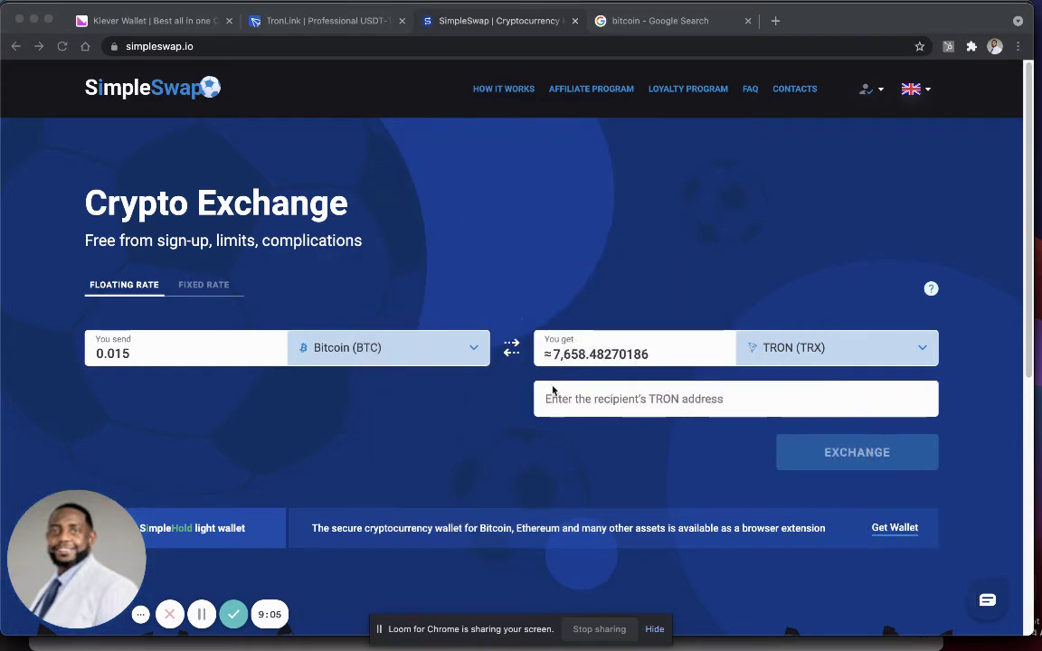
# Create the BTC to TRX exchange with the copied wallet address as recipient, and close the SimpleSwap page
pyautogui.click(579, 400)
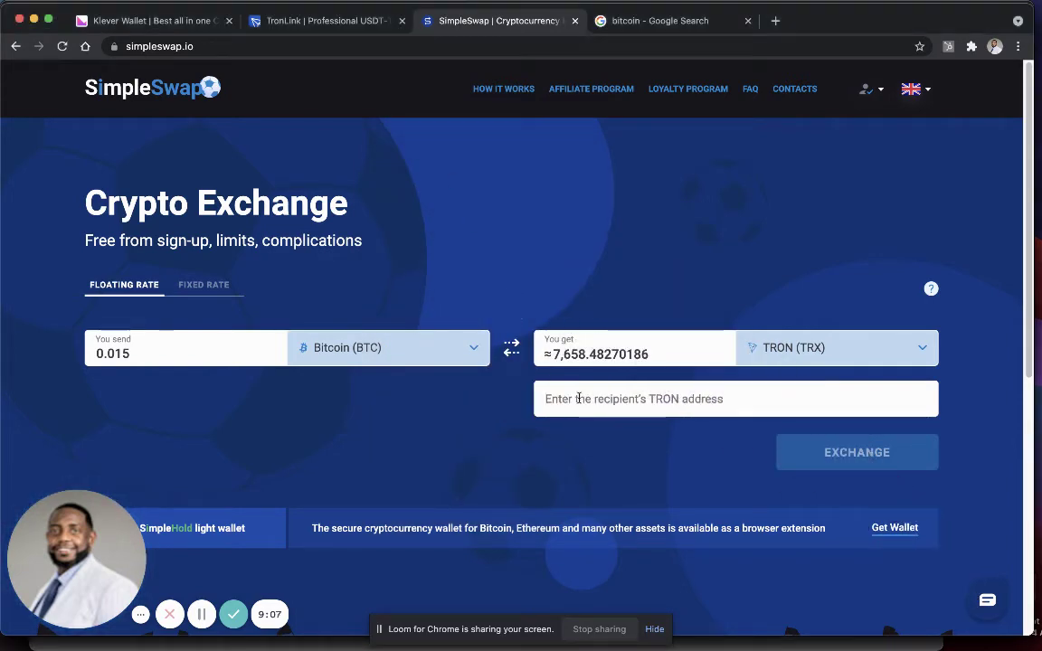
pyautogui.press('super+v')
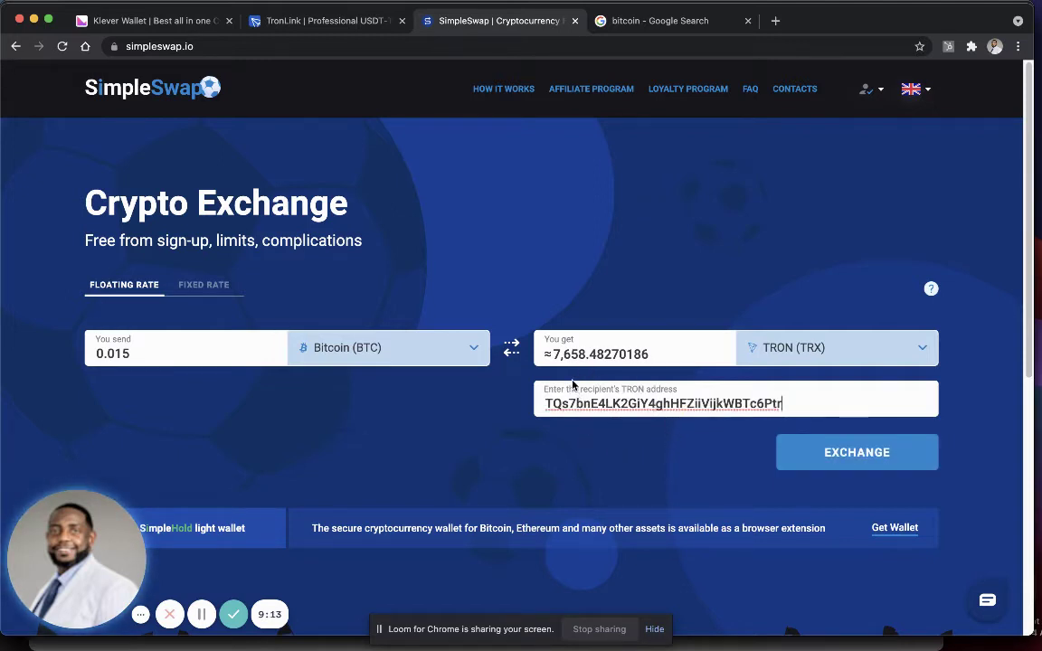
pyautogui.click(832, 460)
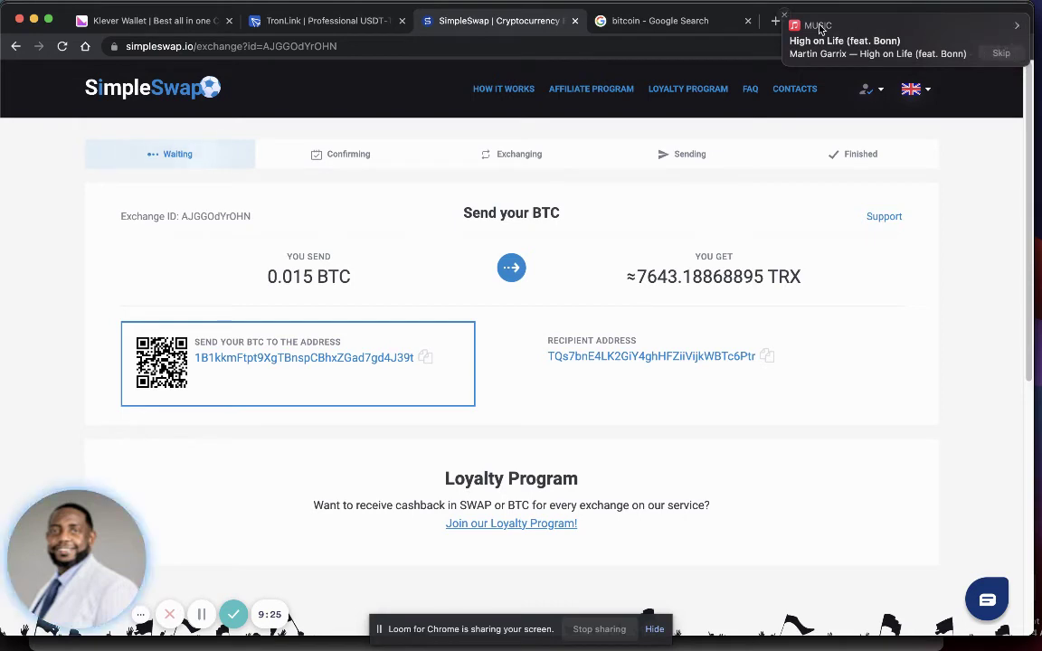
pyautogui.click(783, 16)
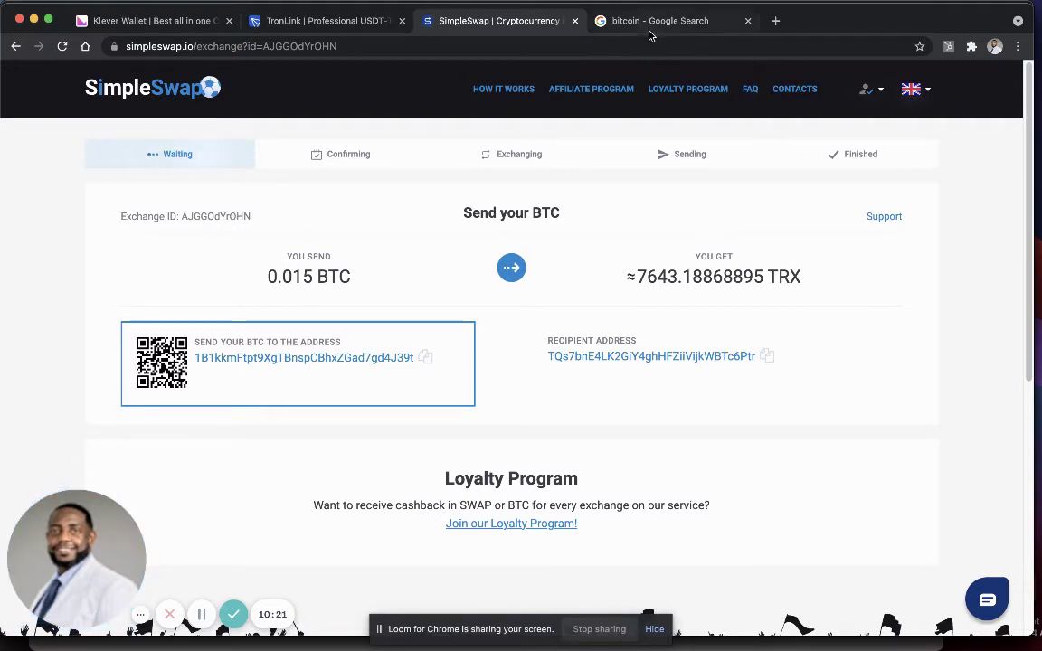
pyautogui.click(575, 21)
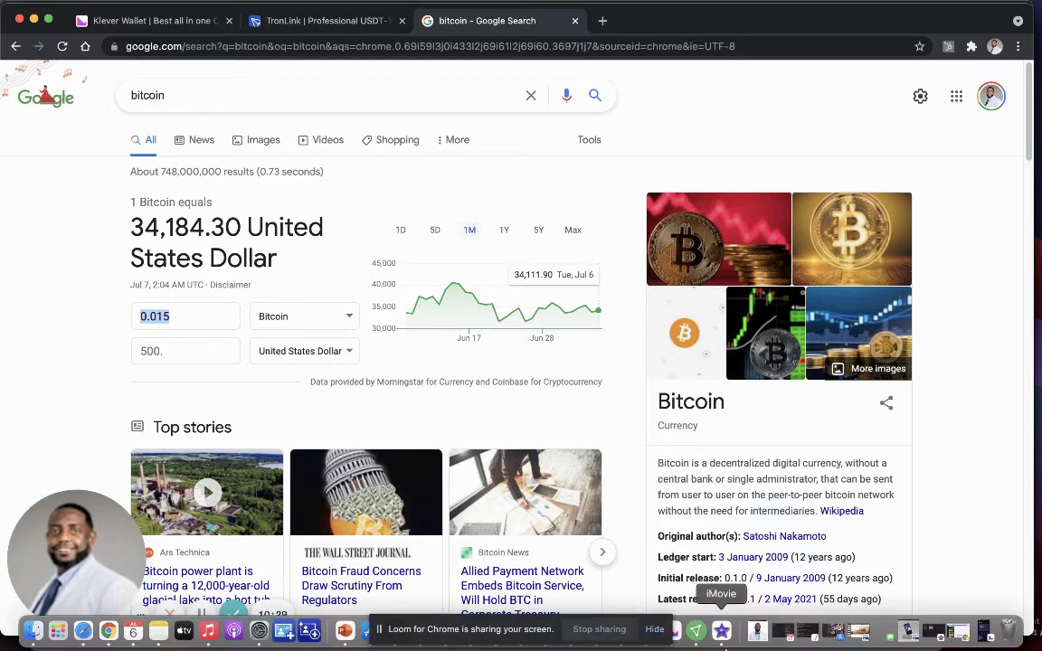
# Switch to the Klever wallet and open the recent Troncase site in its browser, continuing past the high risk alert
pyautogui.click(677, 643)
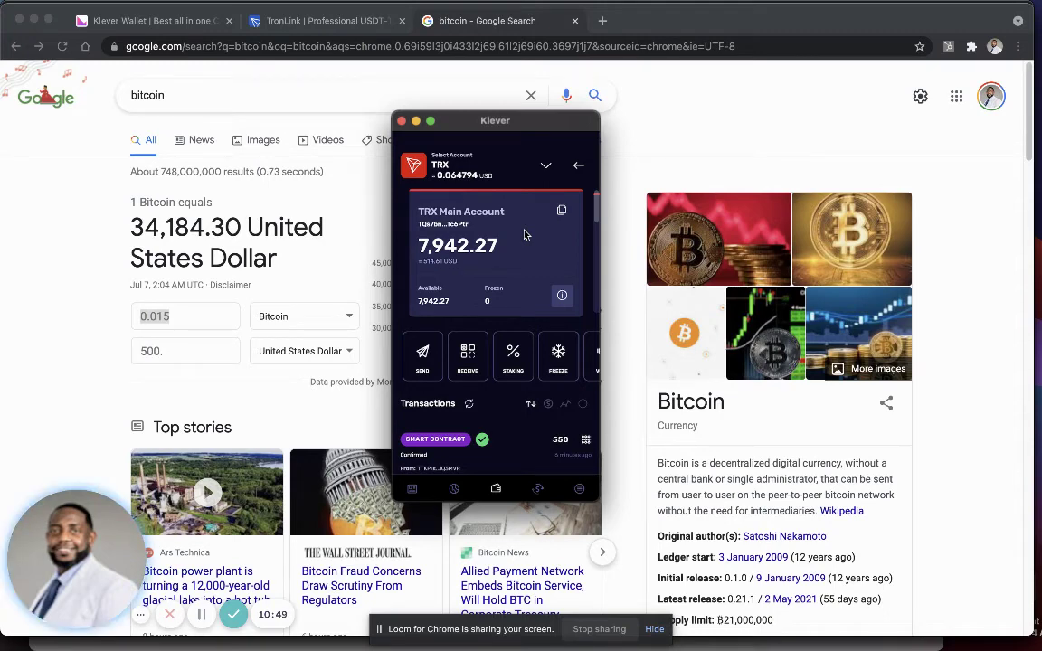
pyautogui.click(454, 490)
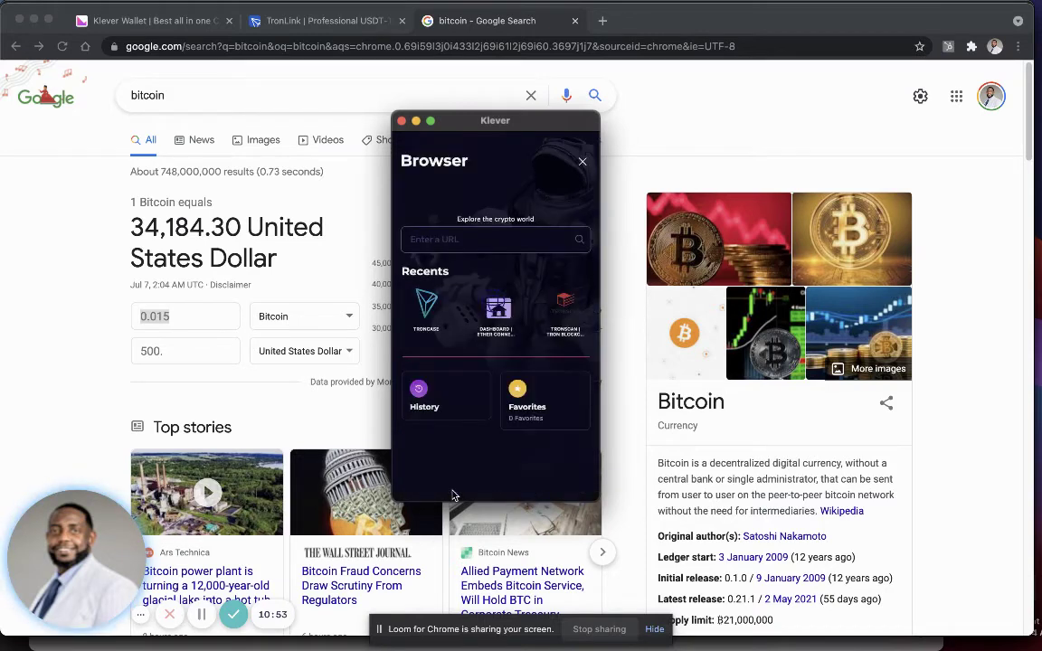
pyautogui.click(417, 241)
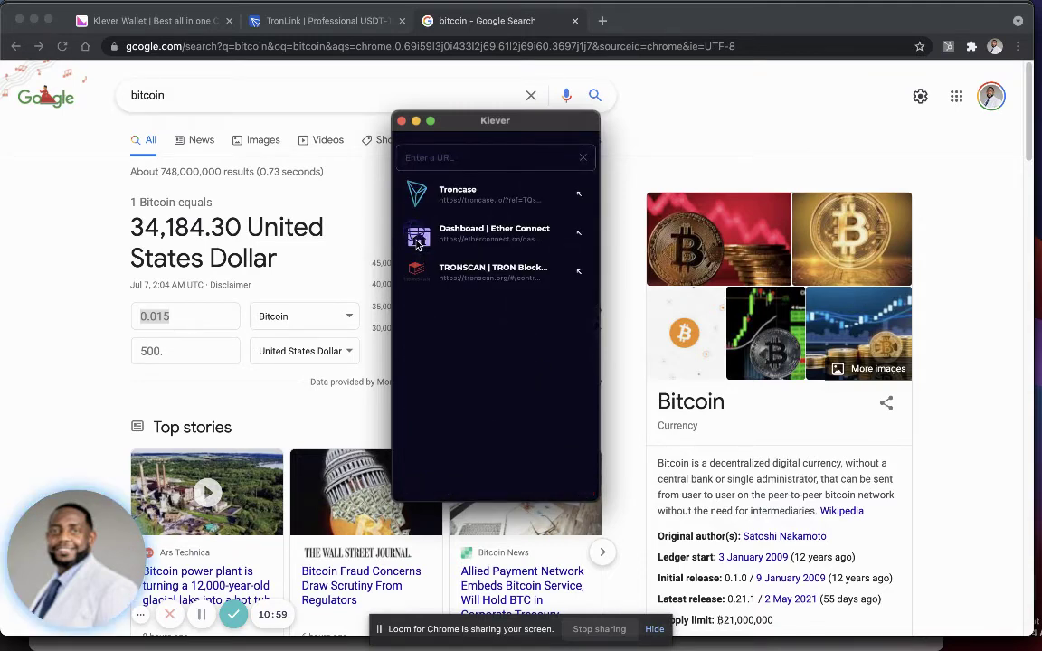
pyautogui.click(460, 201)
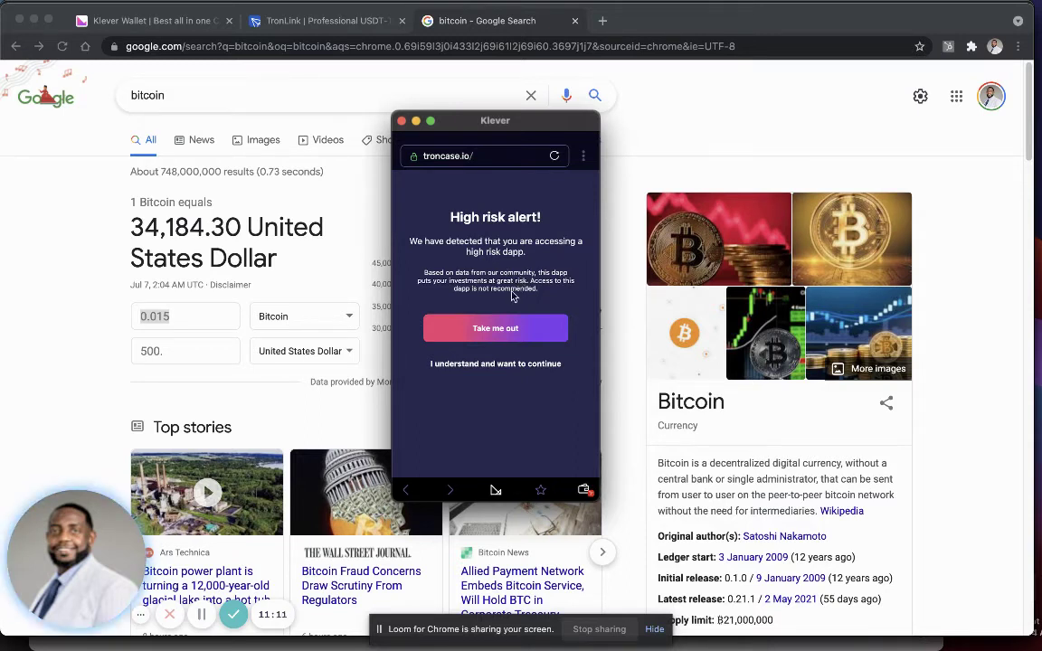
pyautogui.click(487, 365)
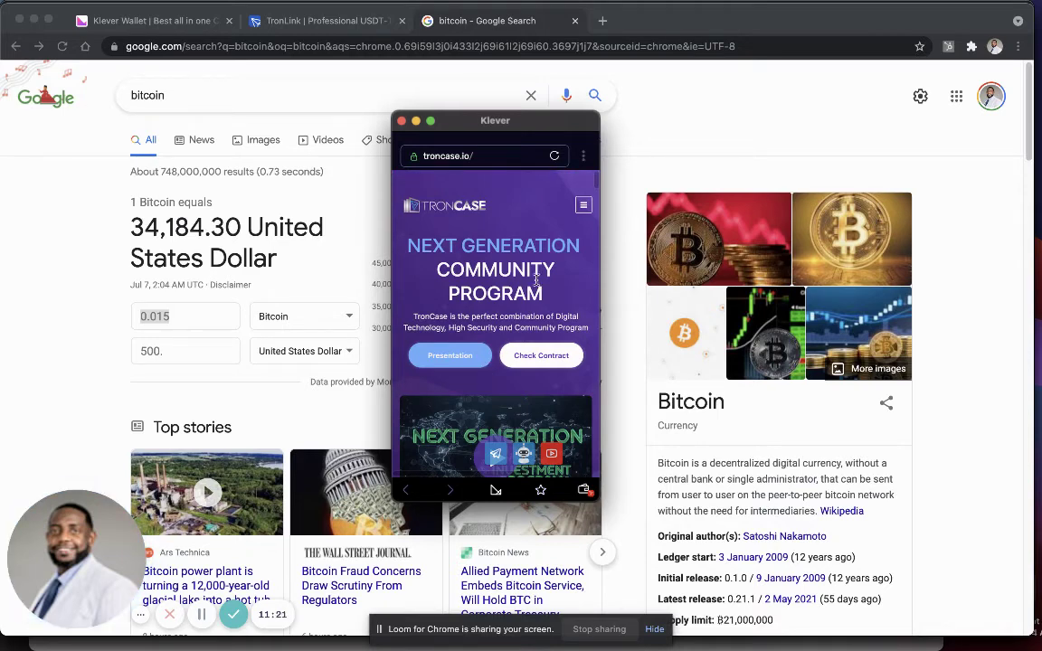
# Open the new contribution form on the Troncase site
pyautogui.click(584, 207)
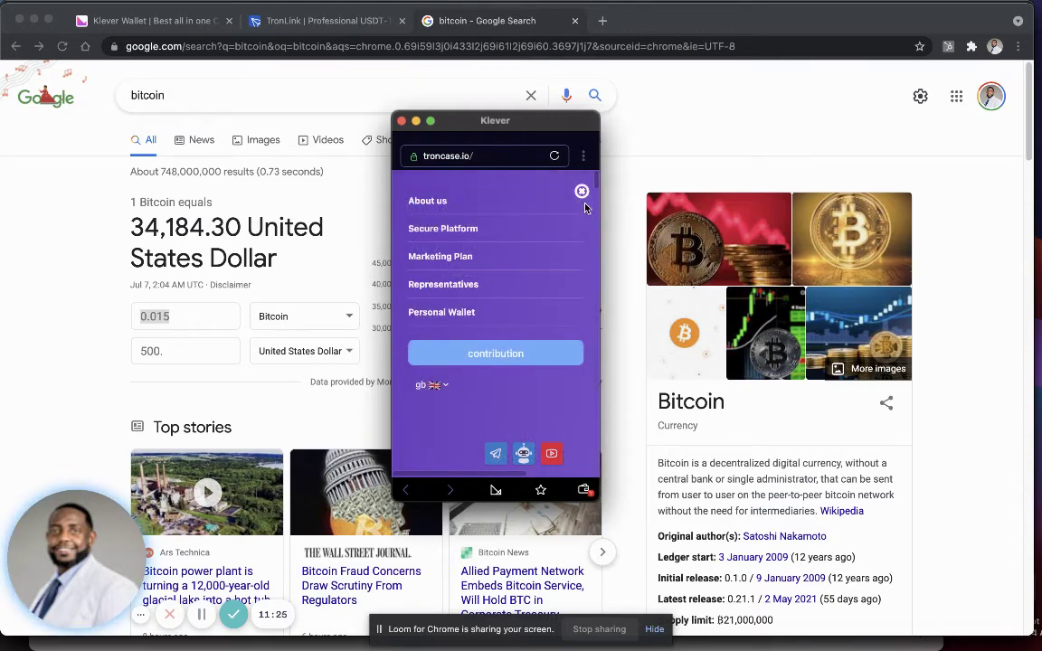
pyautogui.click(582, 192)
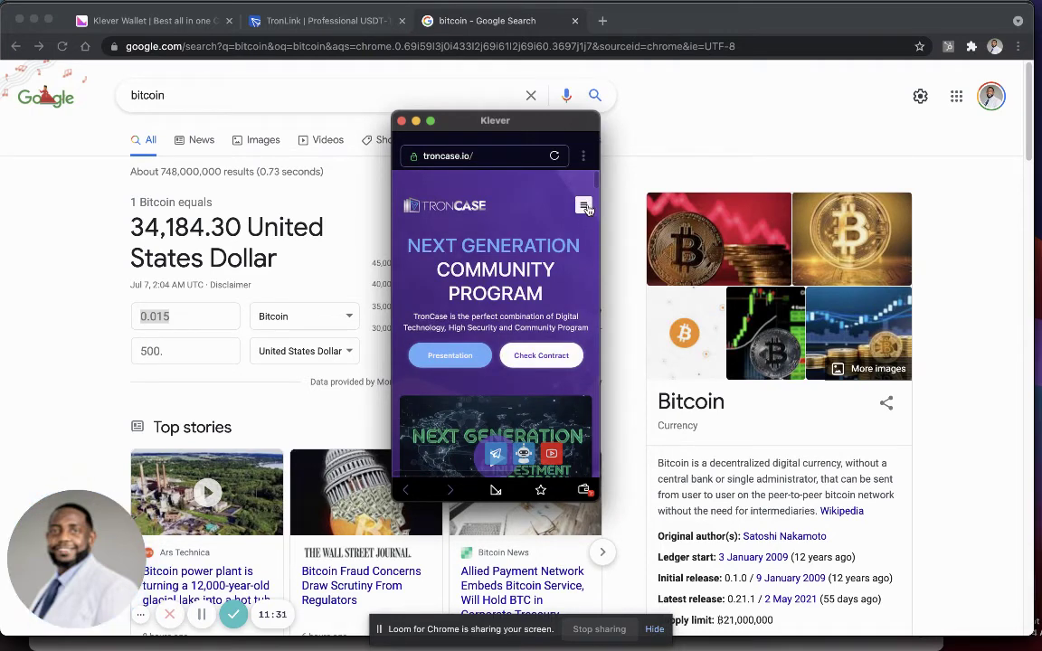
pyautogui.click(585, 207)
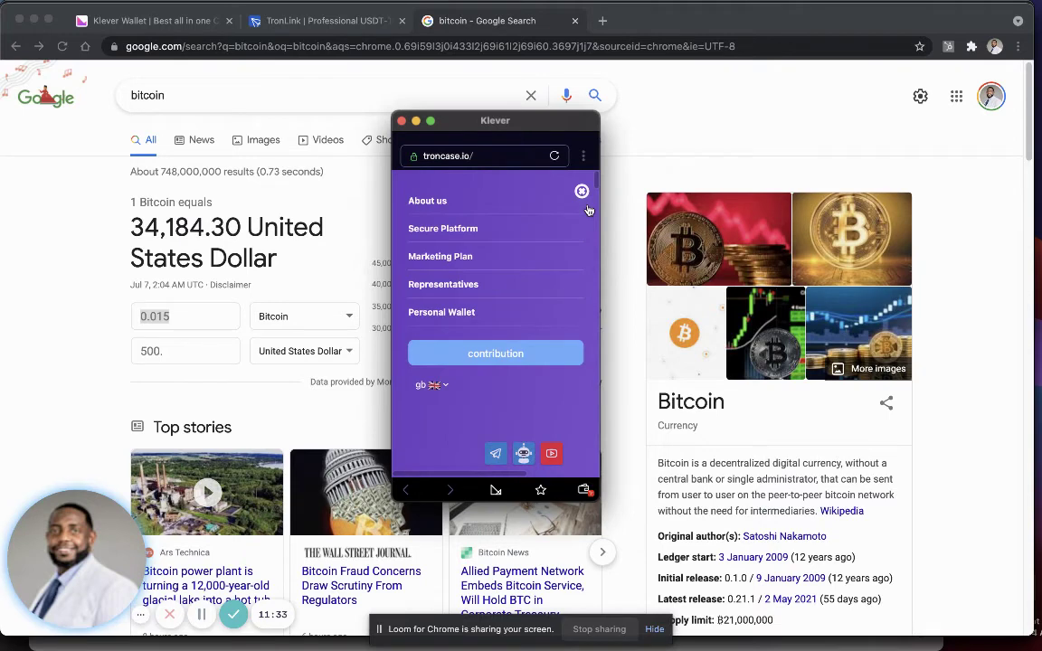
pyautogui.click(509, 355)
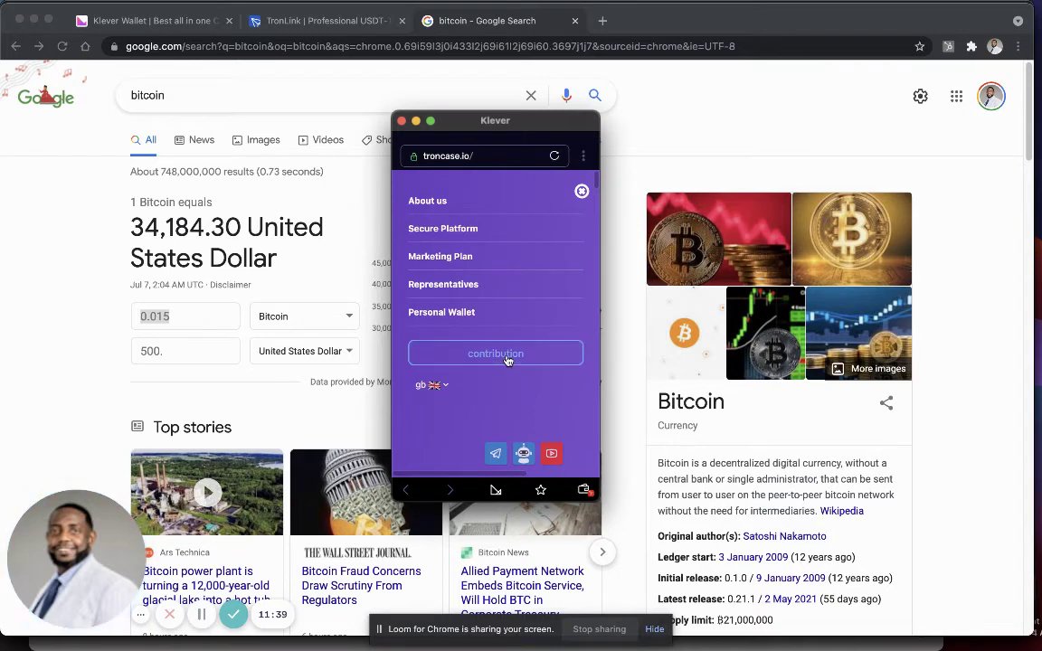
pyautogui.click(508, 355)
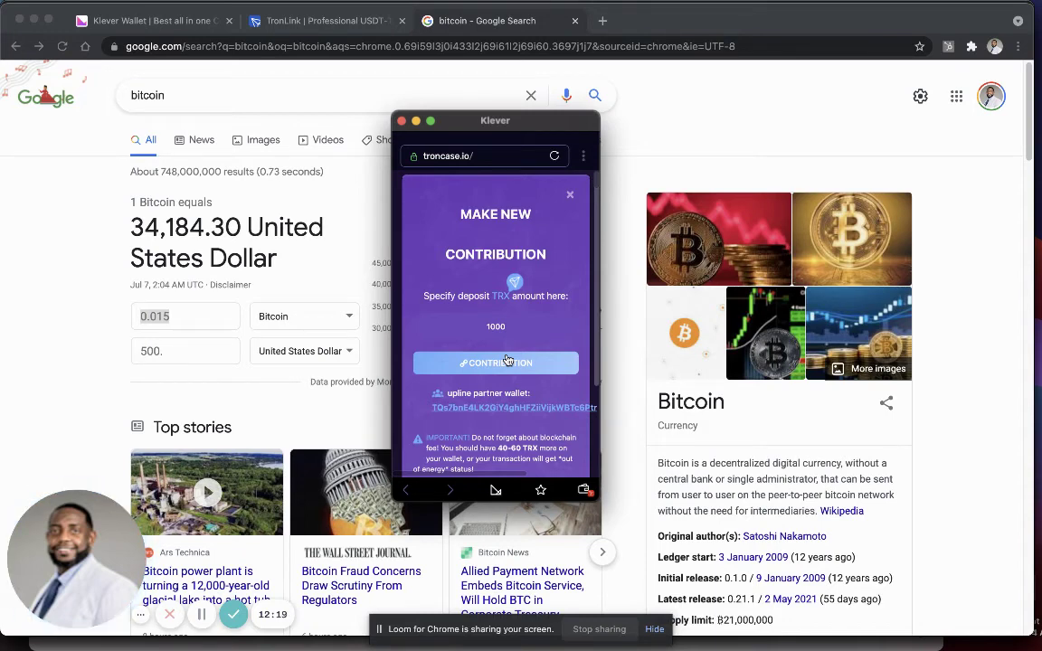
# Set the TRX deposit amount in the contribution form to 100
pyautogui.click(511, 326)
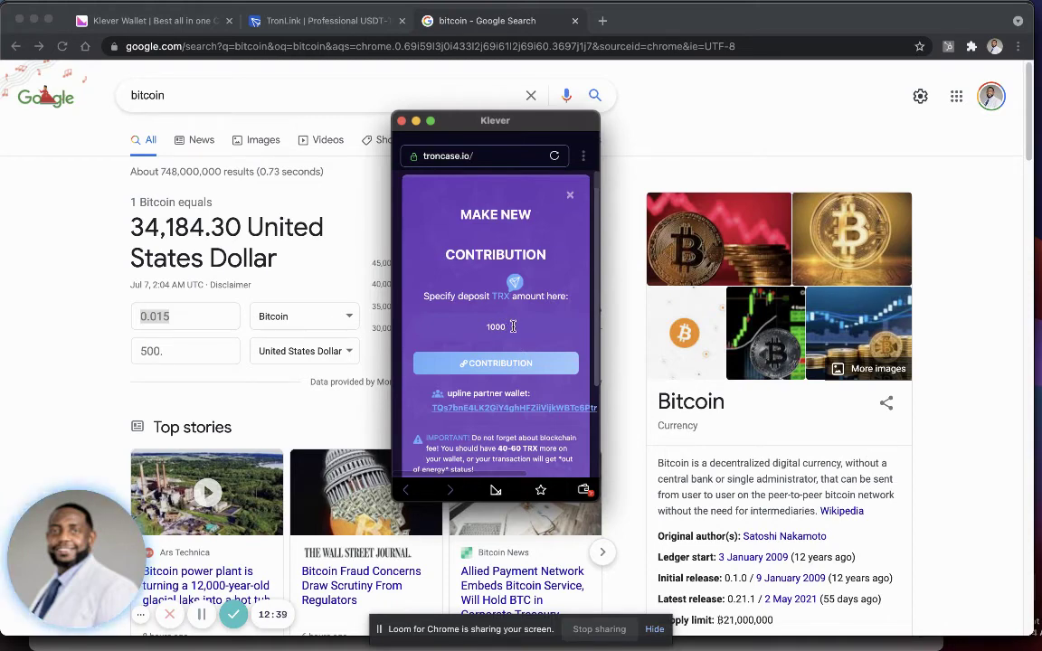
pyautogui.click(513, 327)
pyautogui.press('BackSpace')
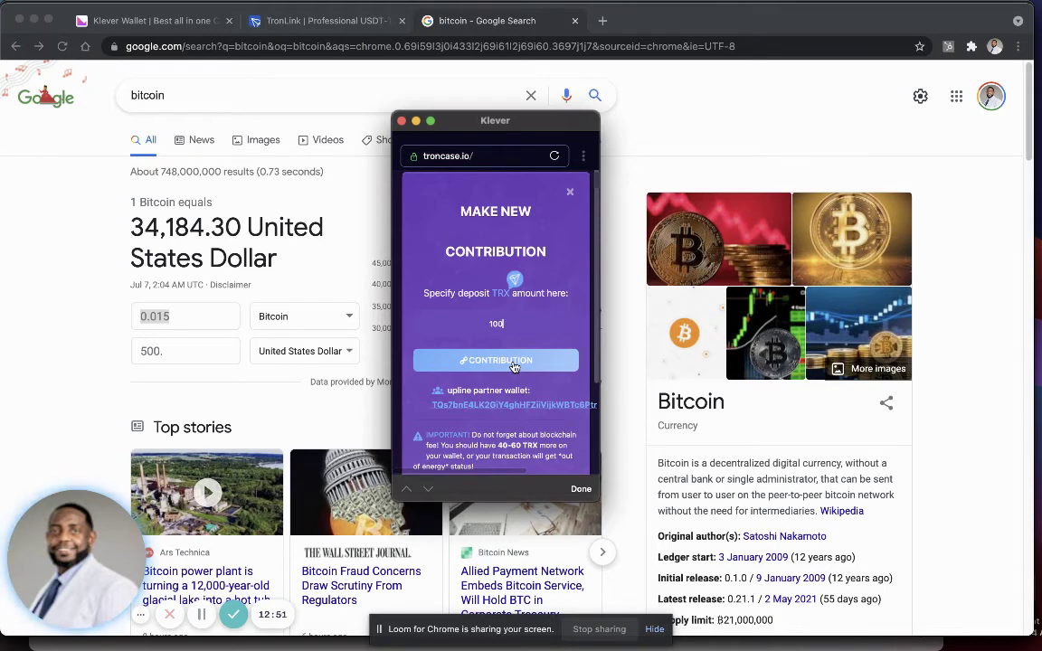
# Submit the 100 TRX contribution, confirm its transaction in the wallet, dismiss the success notice and close the contribution form
pyautogui.click(514, 360)
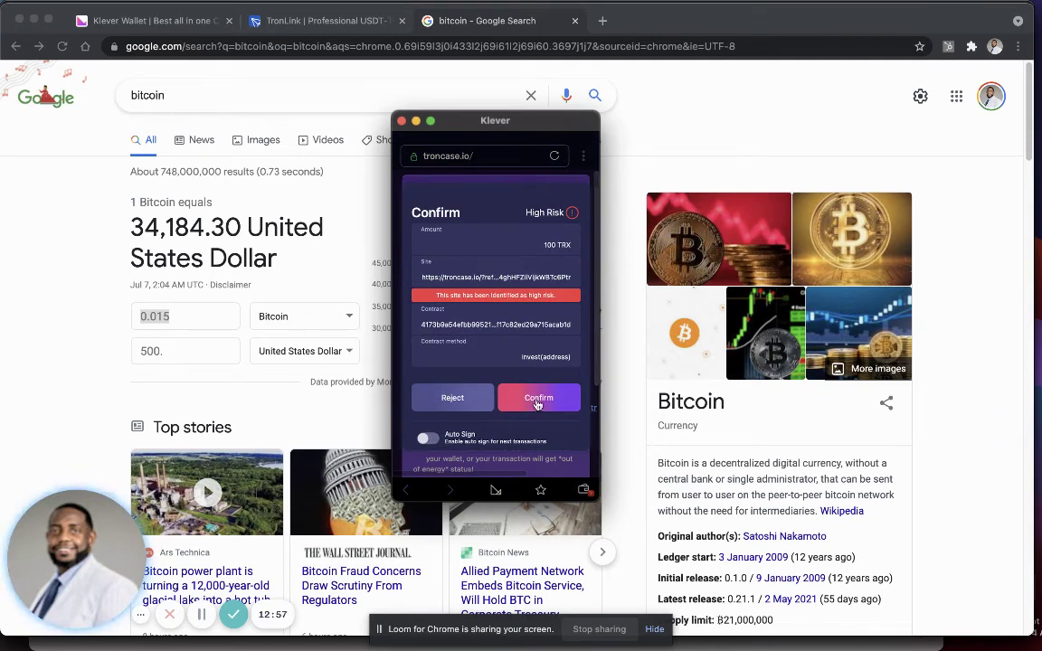
pyautogui.click(538, 401)
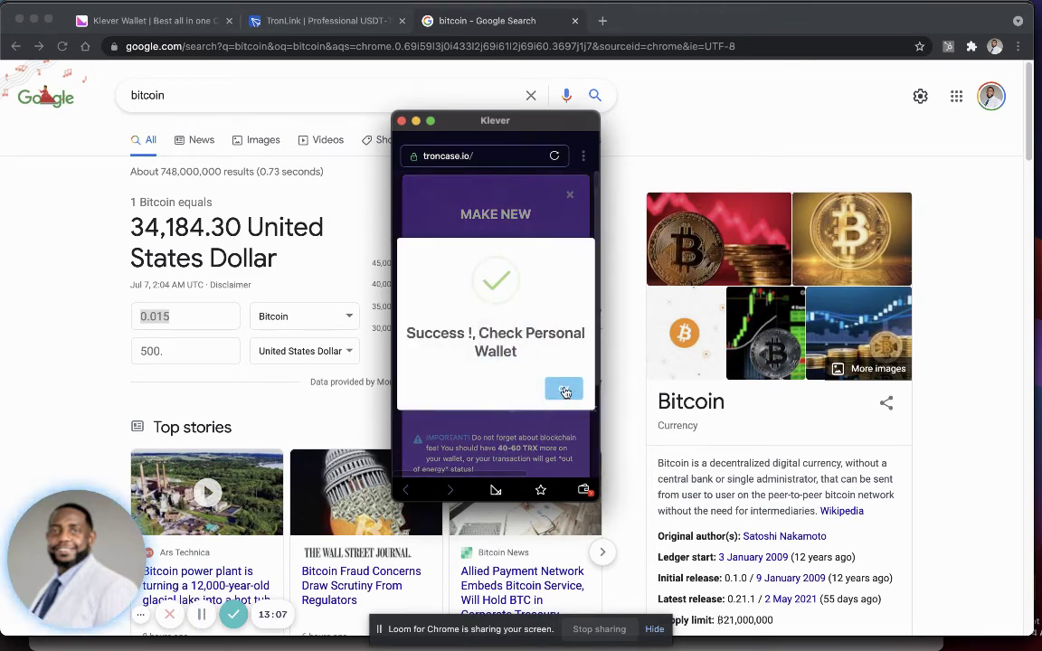
pyautogui.click(563, 389)
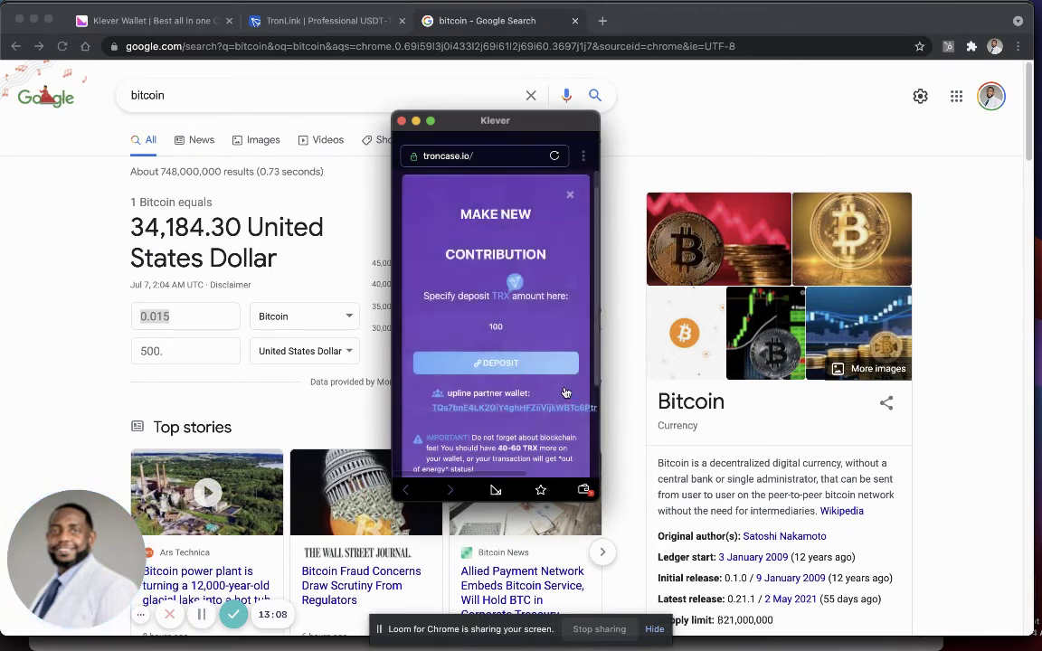
pyautogui.click(569, 197)
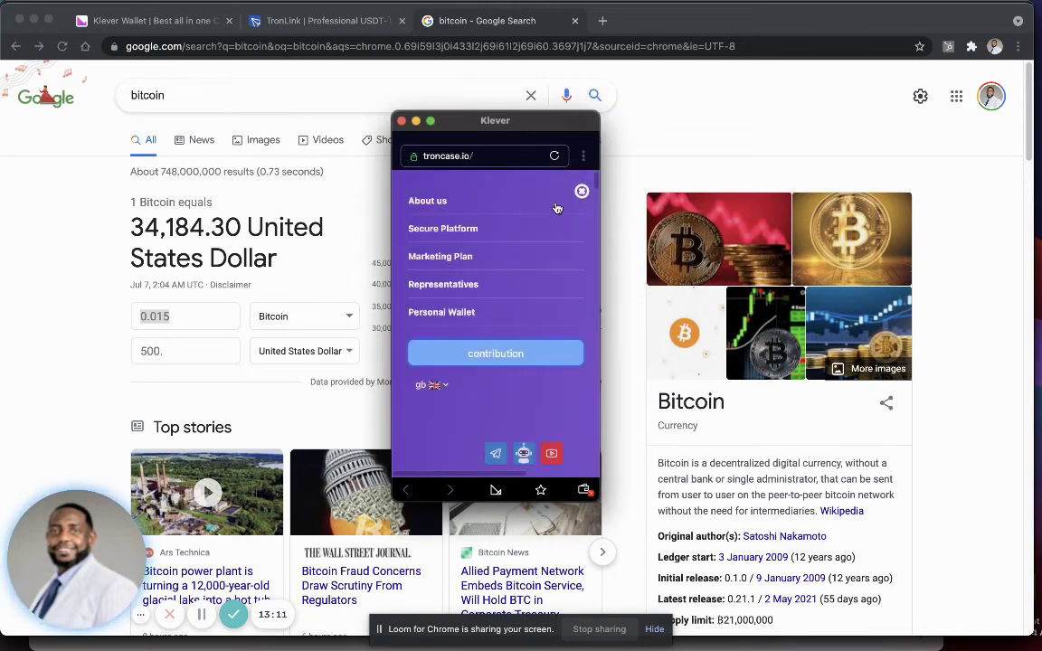
# Open the Troncase personal wallet and review the daily rewards, bonuses, available withdraw balance and total deposited
pyautogui.click(443, 313)
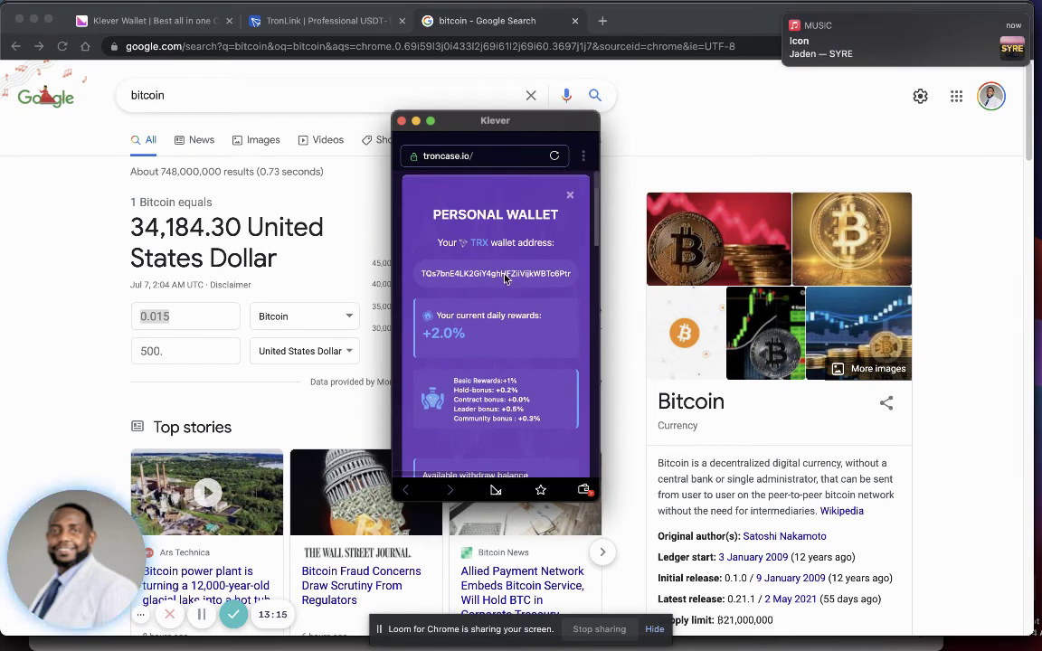
pyautogui.click(786, 16)
pyautogui.scroll(-2, 521, 378)
pyautogui.scroll(-5, 521, 378)
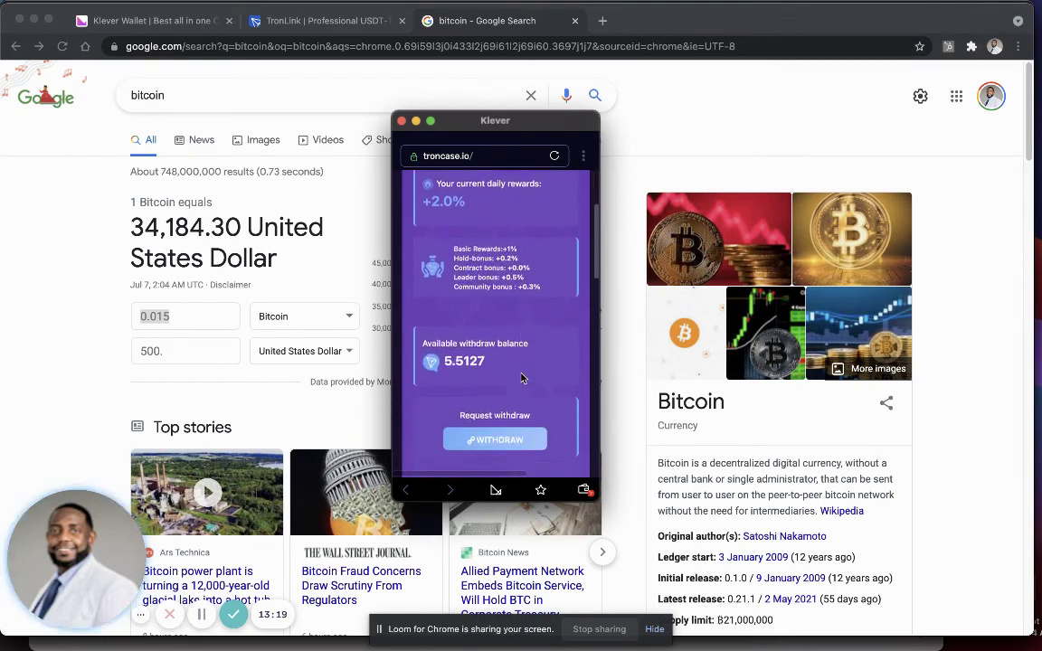
pyautogui.scroll(-1, 521, 378)
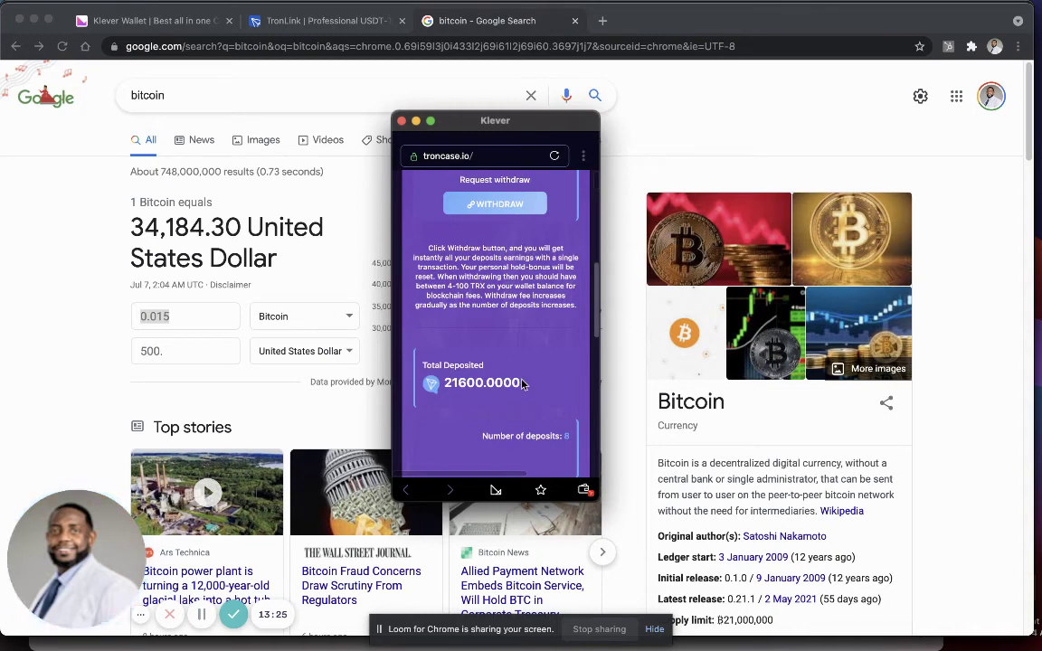
pyautogui.scroll(2, 521, 385)
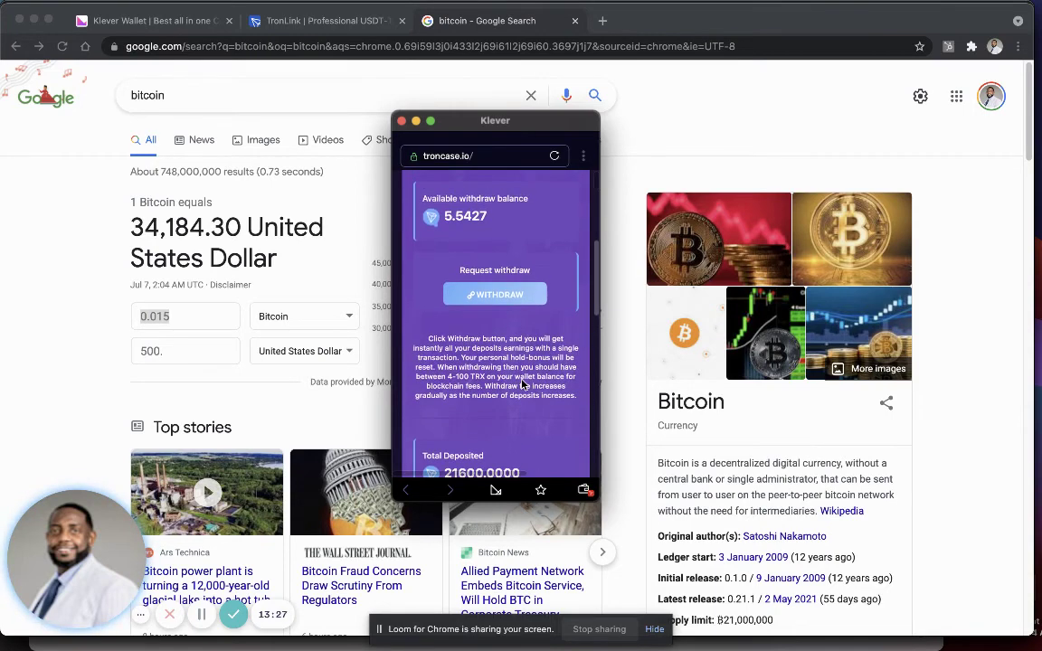
pyautogui.scroll(4, 521, 384)
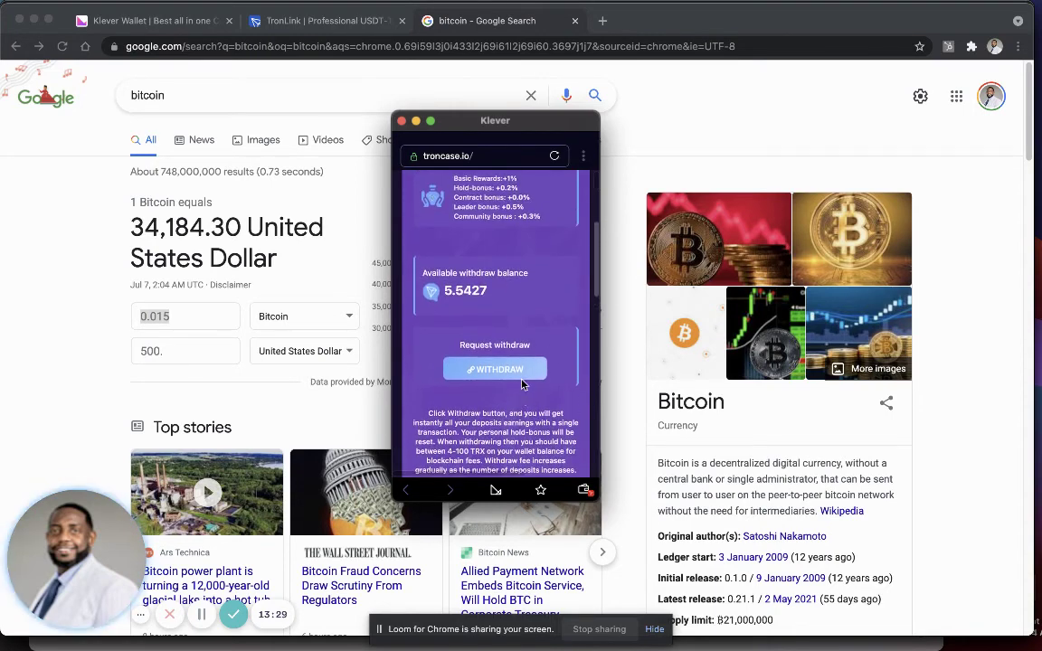
pyautogui.scroll(-4, 520, 384)
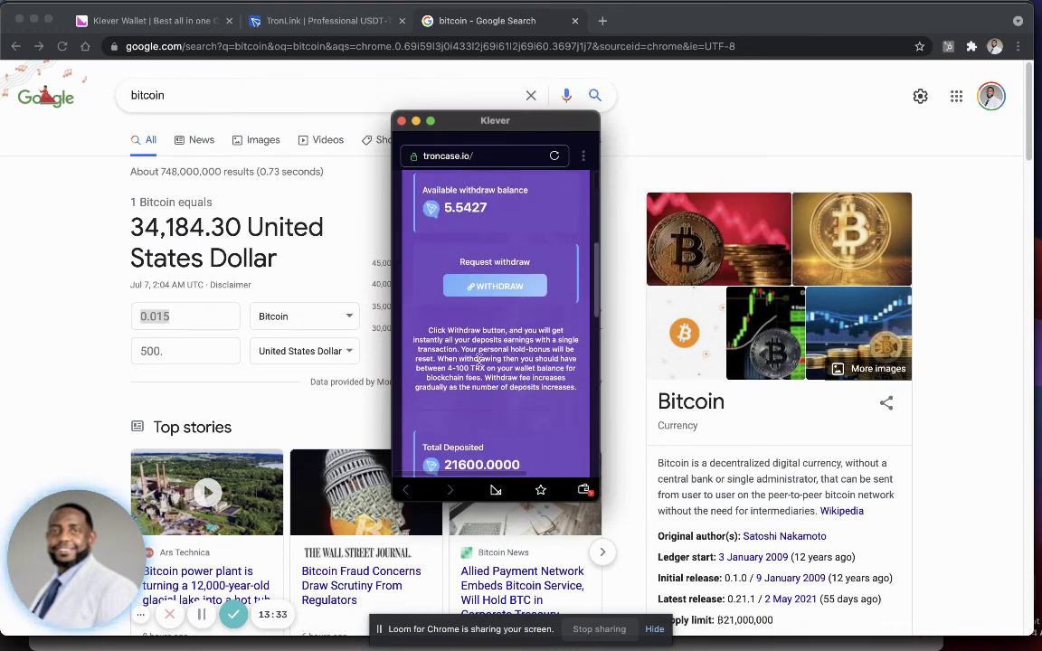
pyautogui.scroll(2, 478, 360)
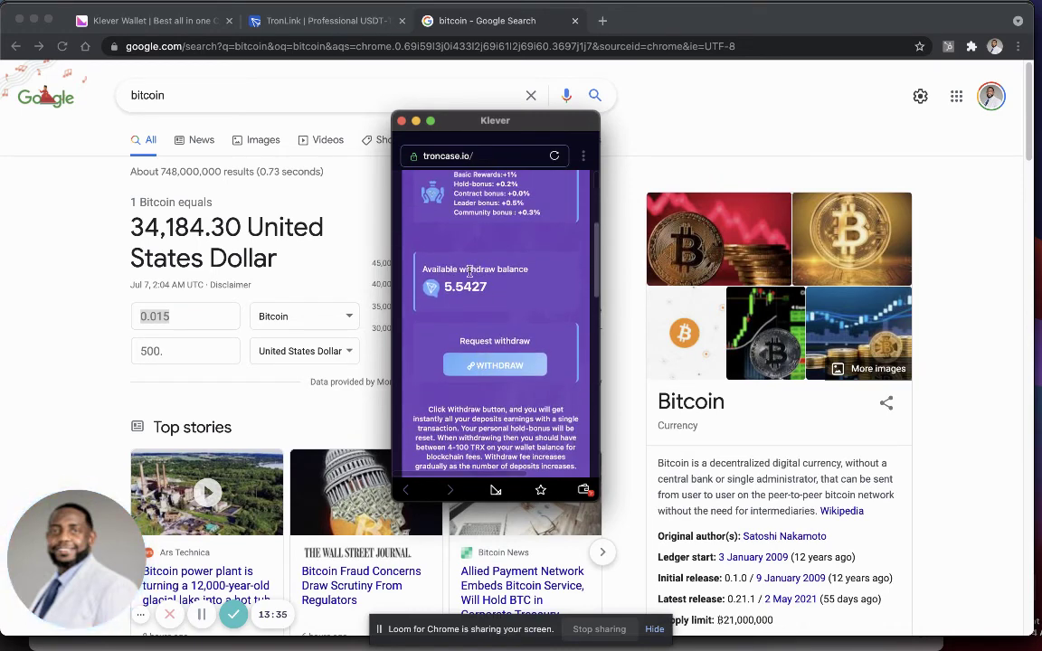
pyautogui.scroll(3, 452, 281)
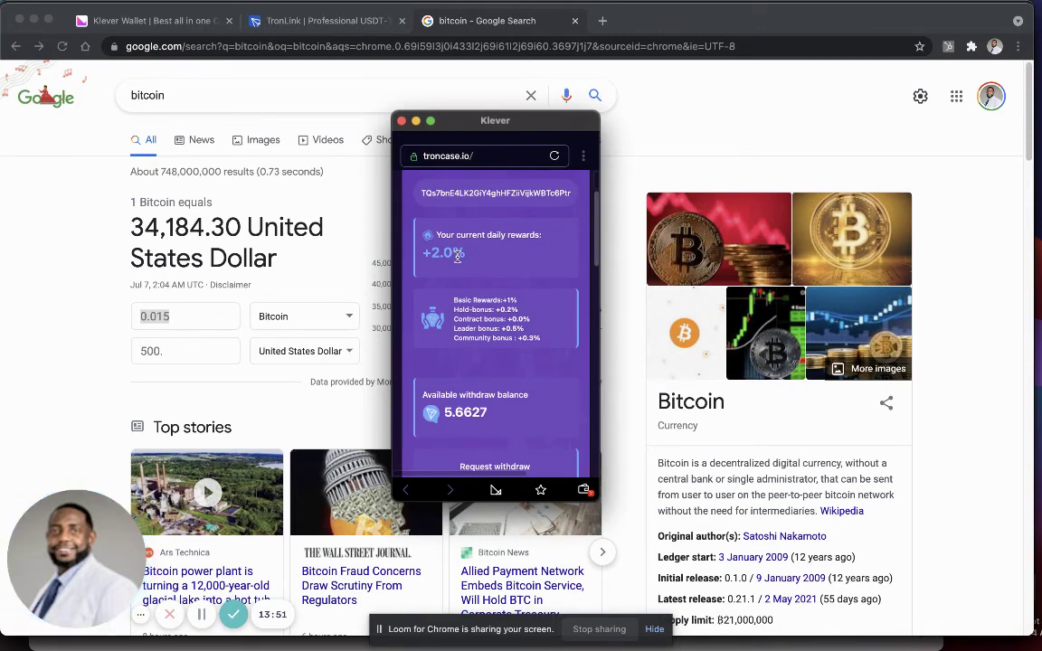
# Withdraw the available Troncase balance, confirm the transaction, and return to the Klever portfolio to check the TRX balance
pyautogui.scroll(-2, 457, 256)
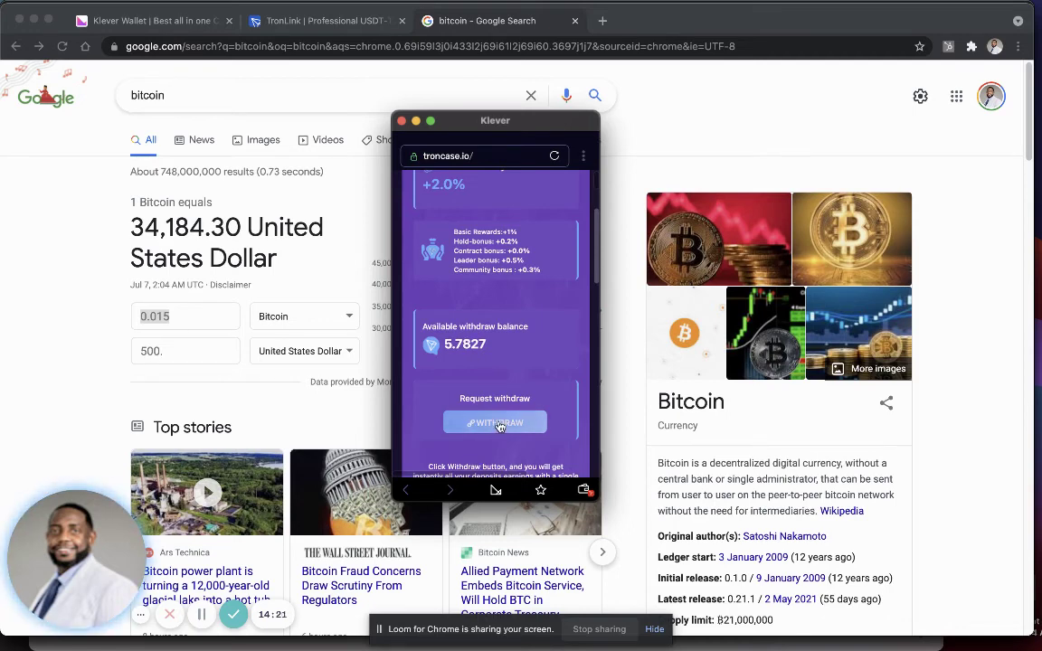
pyautogui.click(498, 424)
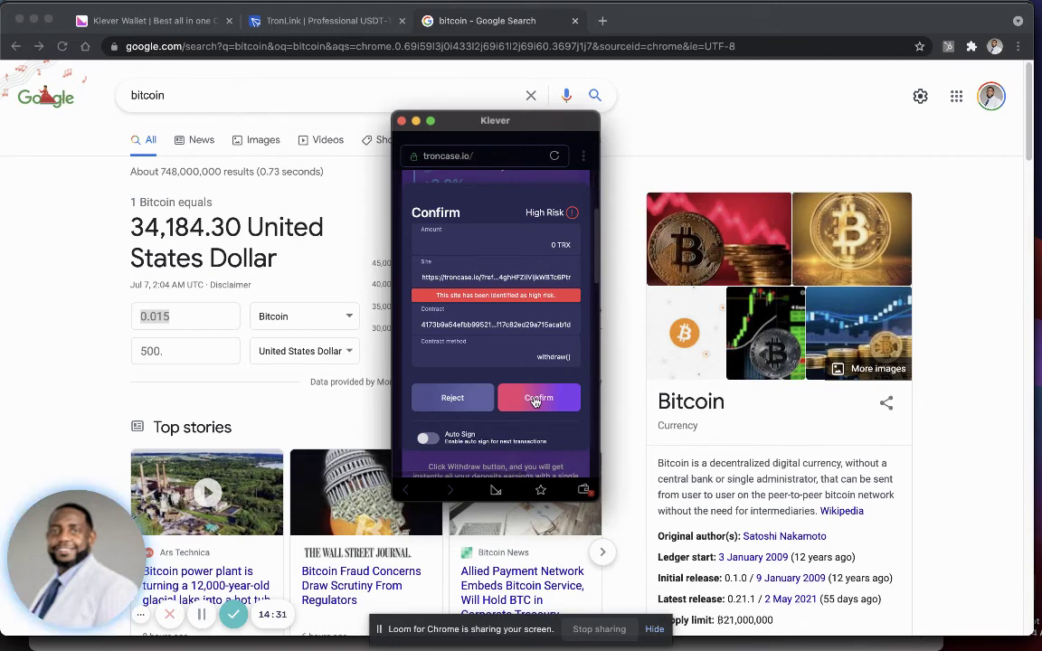
pyautogui.click(535, 399)
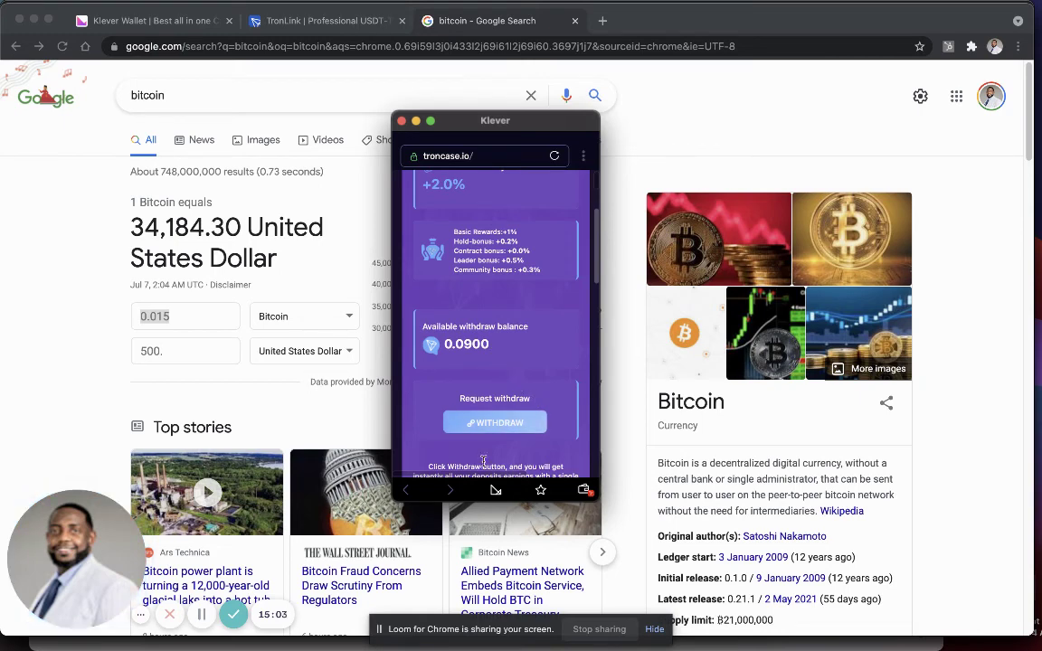
pyautogui.click(496, 489)
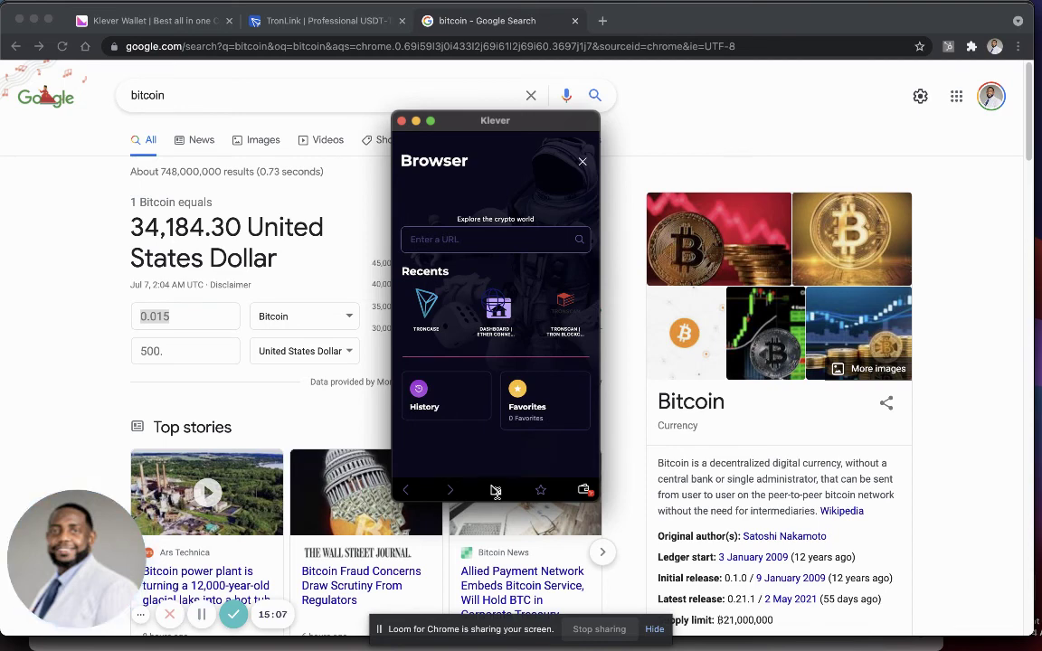
pyautogui.click(496, 489)
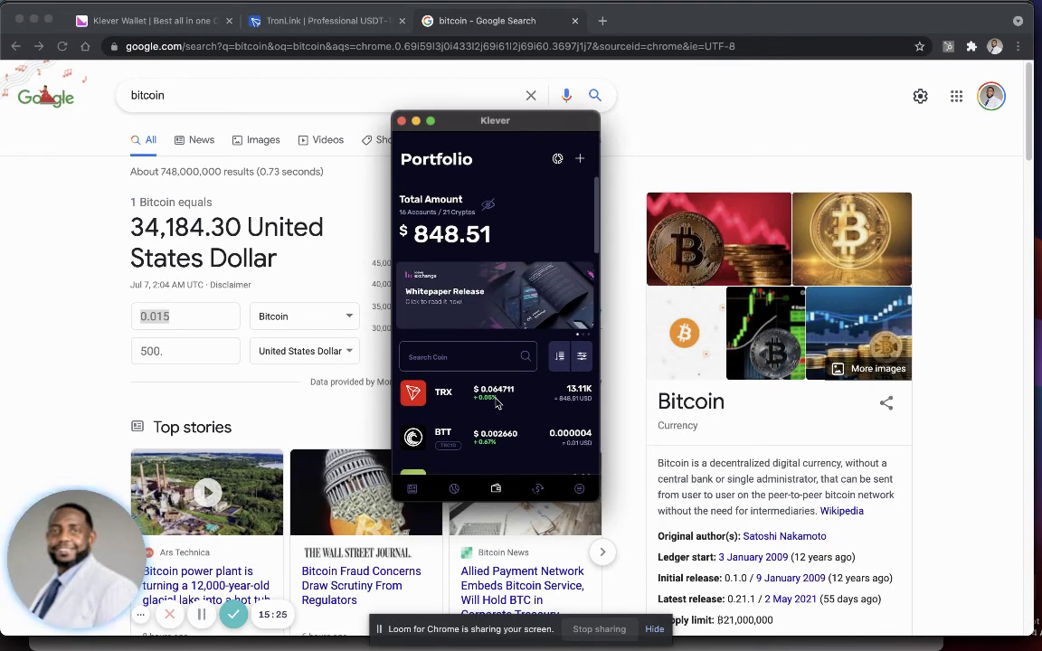
# Reopen troncase.io from the URL suggestions in Klever's browser and continue past the high risk alert
pyautogui.click(454, 489)
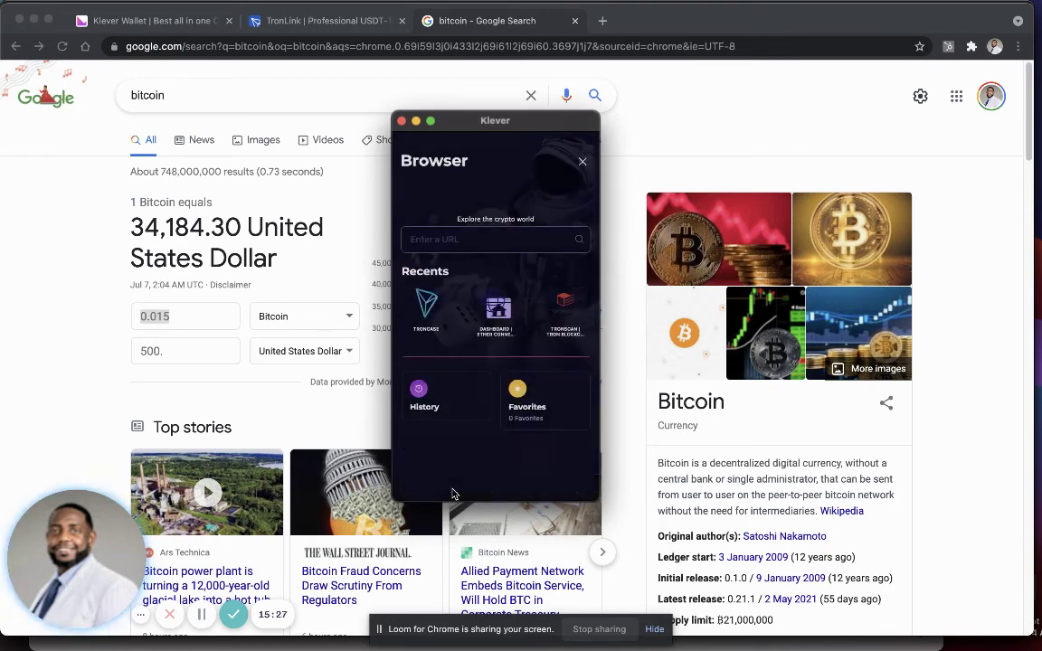
pyautogui.click(447, 242)
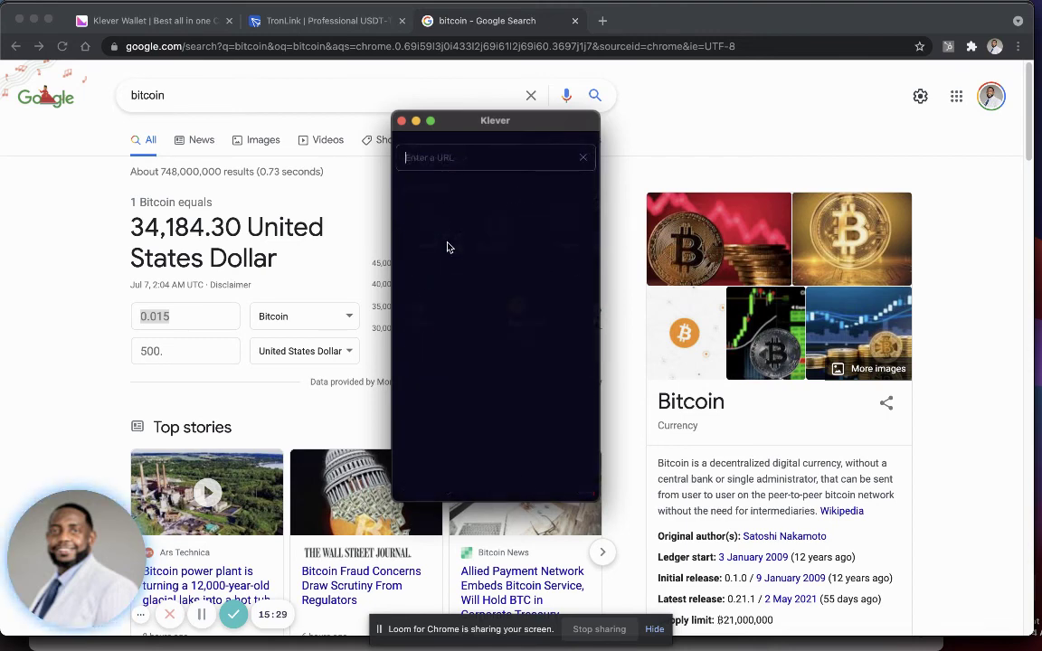
pyautogui.click(470, 204)
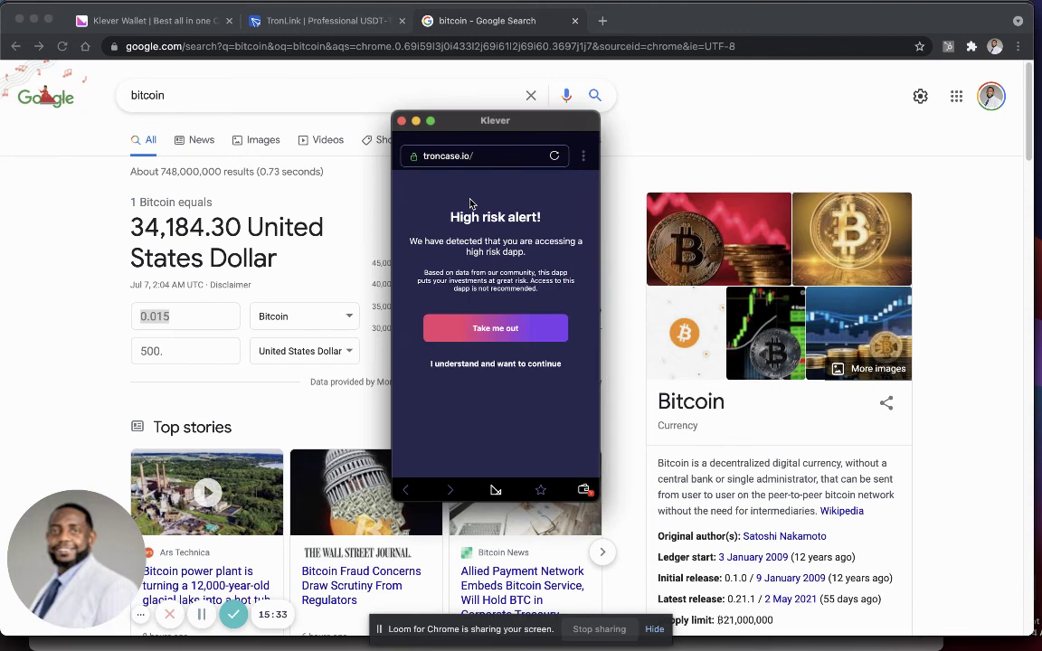
pyautogui.click(484, 366)
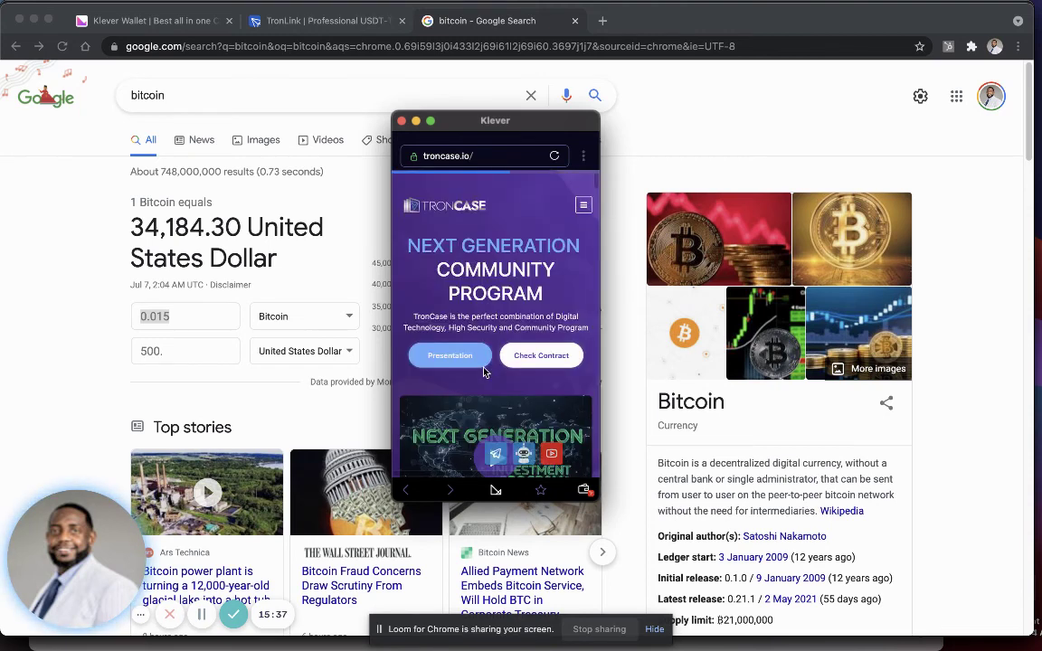
# View the new contribution form on the Troncase site again and close it without submitting
pyautogui.click(584, 207)
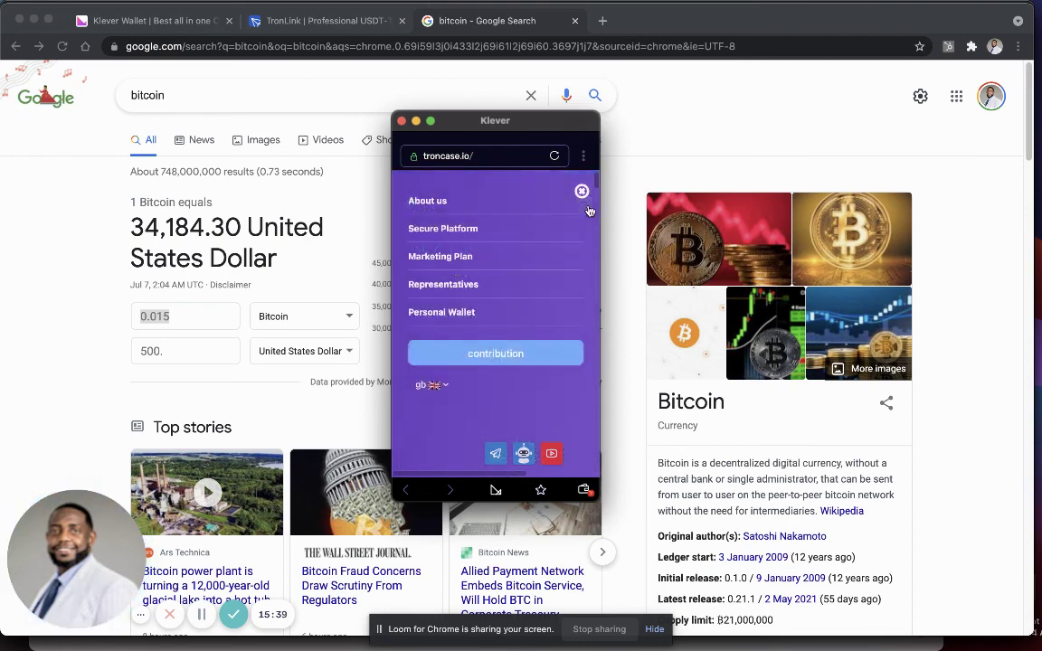
pyautogui.click(501, 364)
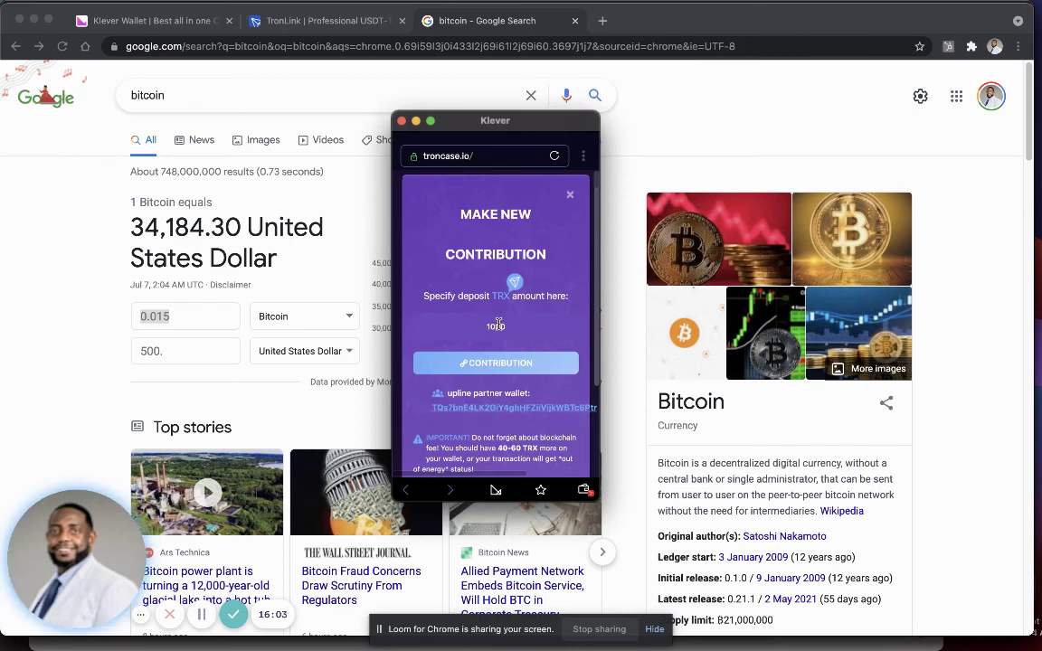
pyautogui.click(571, 196)
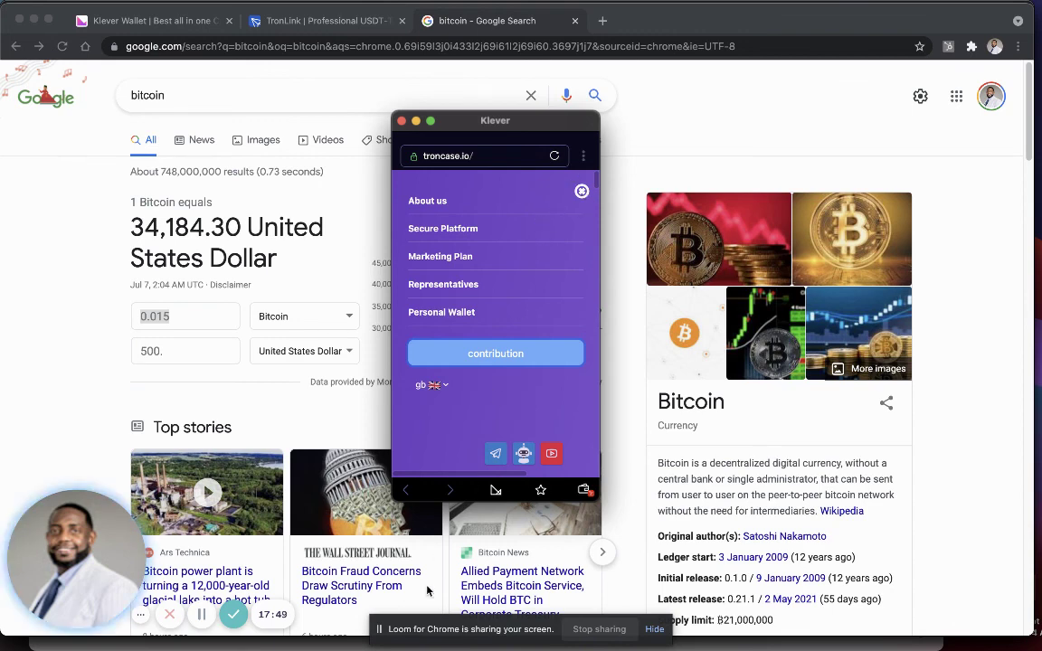
pyautogui.click(222, 622)
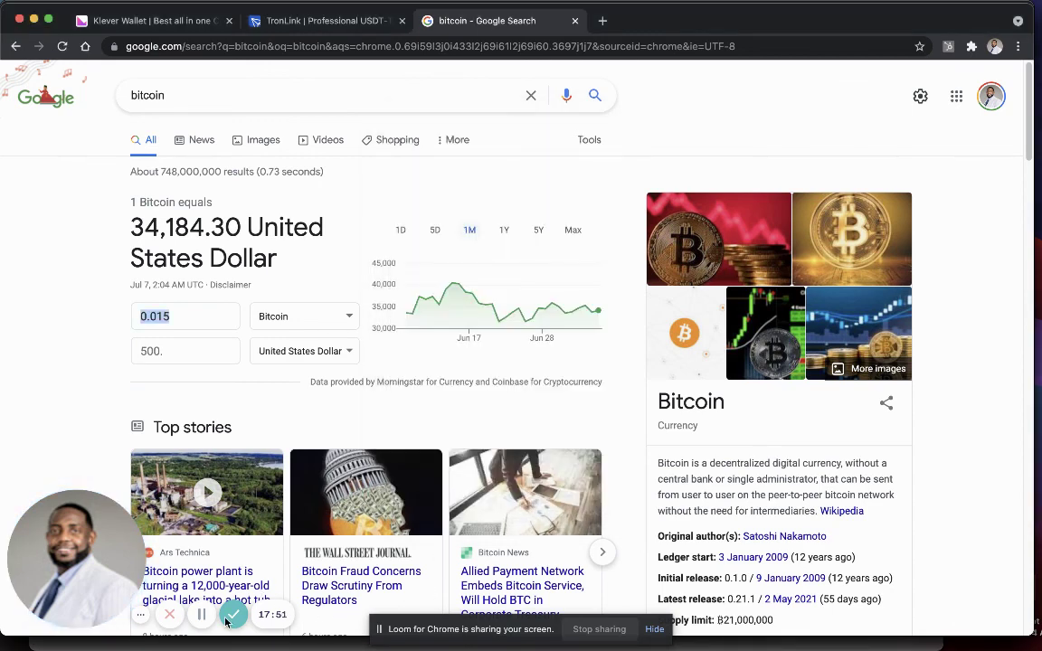